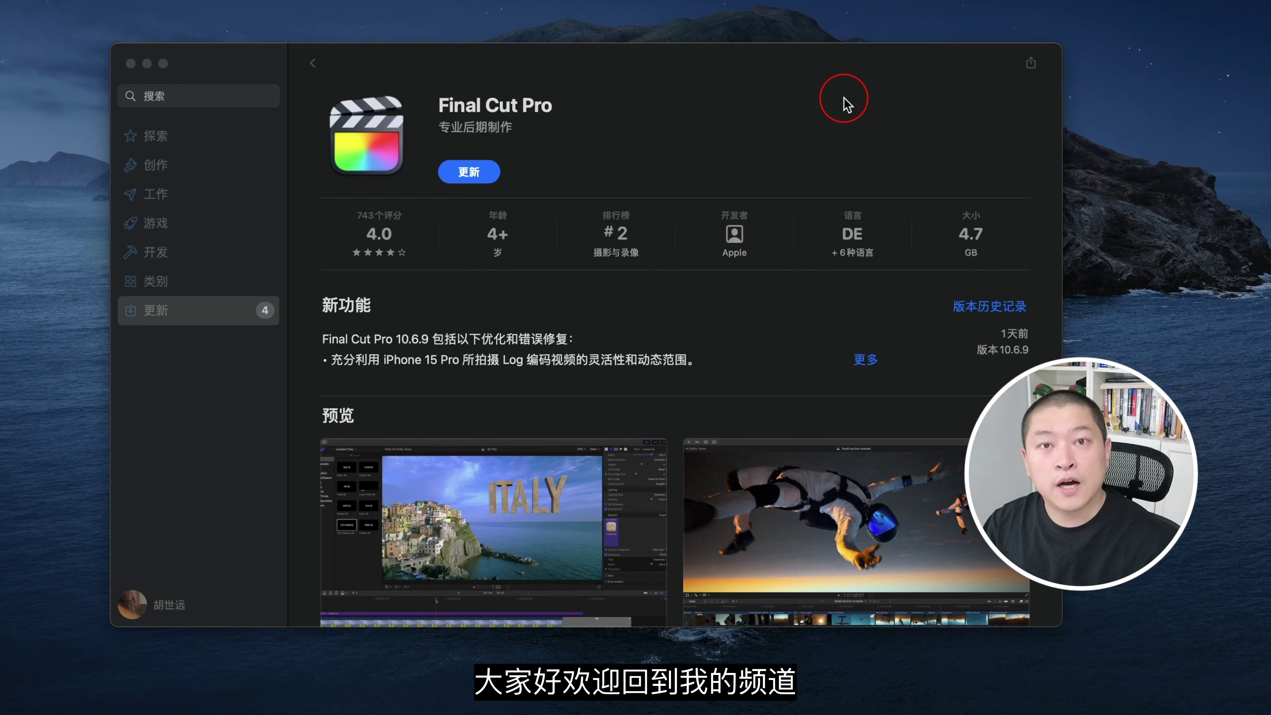
- Return to the App Store updates list and open Final Cut Pro's 10.6.9 update details
{"action": "left_click", "coordinate": [843, 102]}
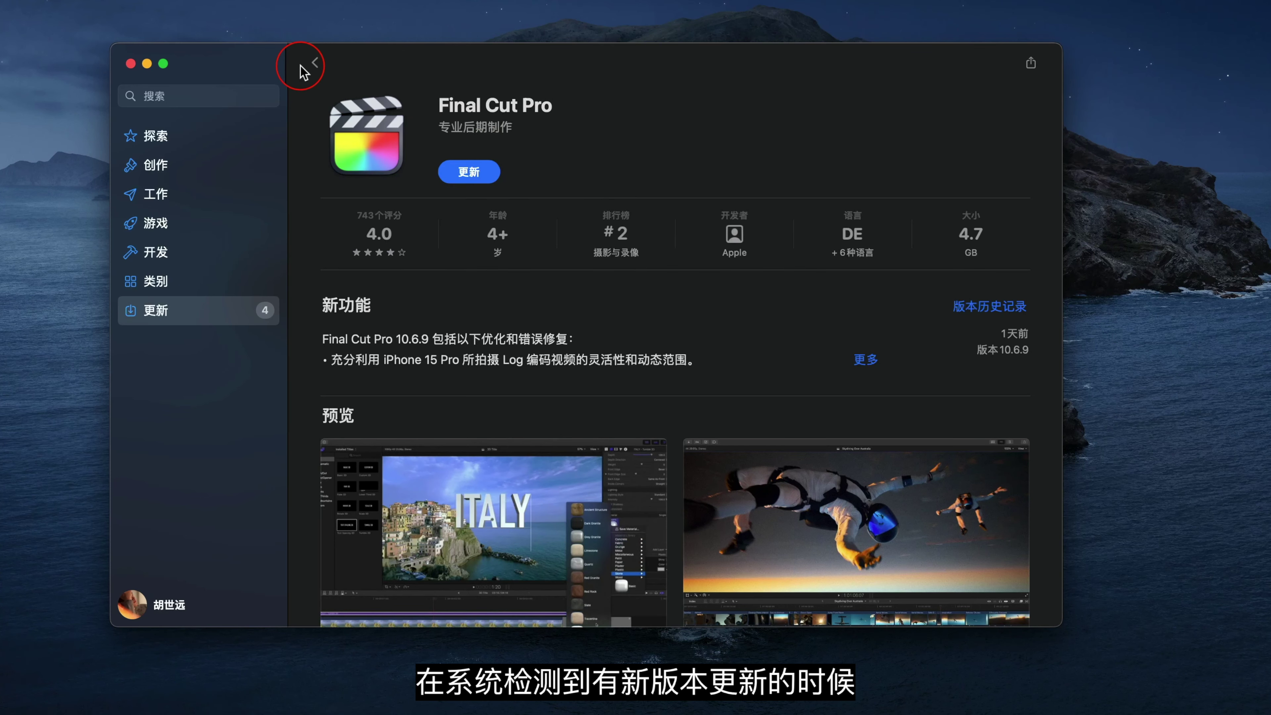
{"action": "left_click", "coordinate": [312, 64]}
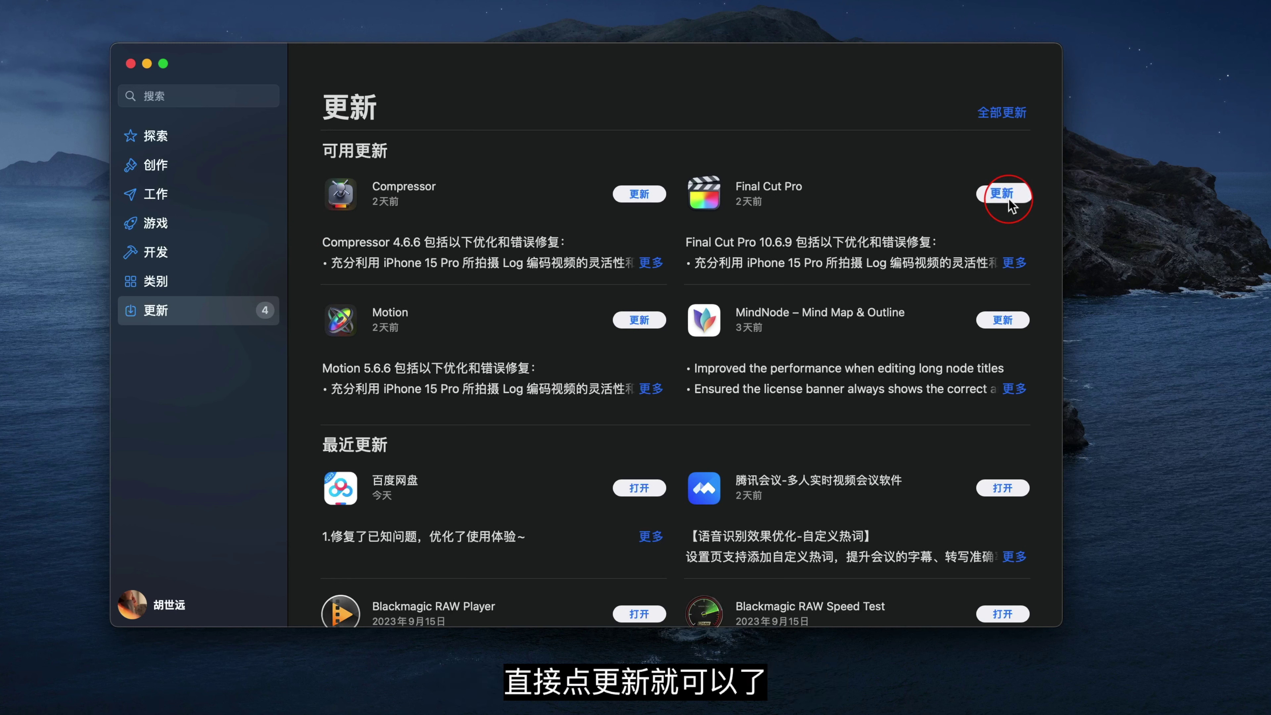
{"action": "left_click", "coordinate": [769, 186]}
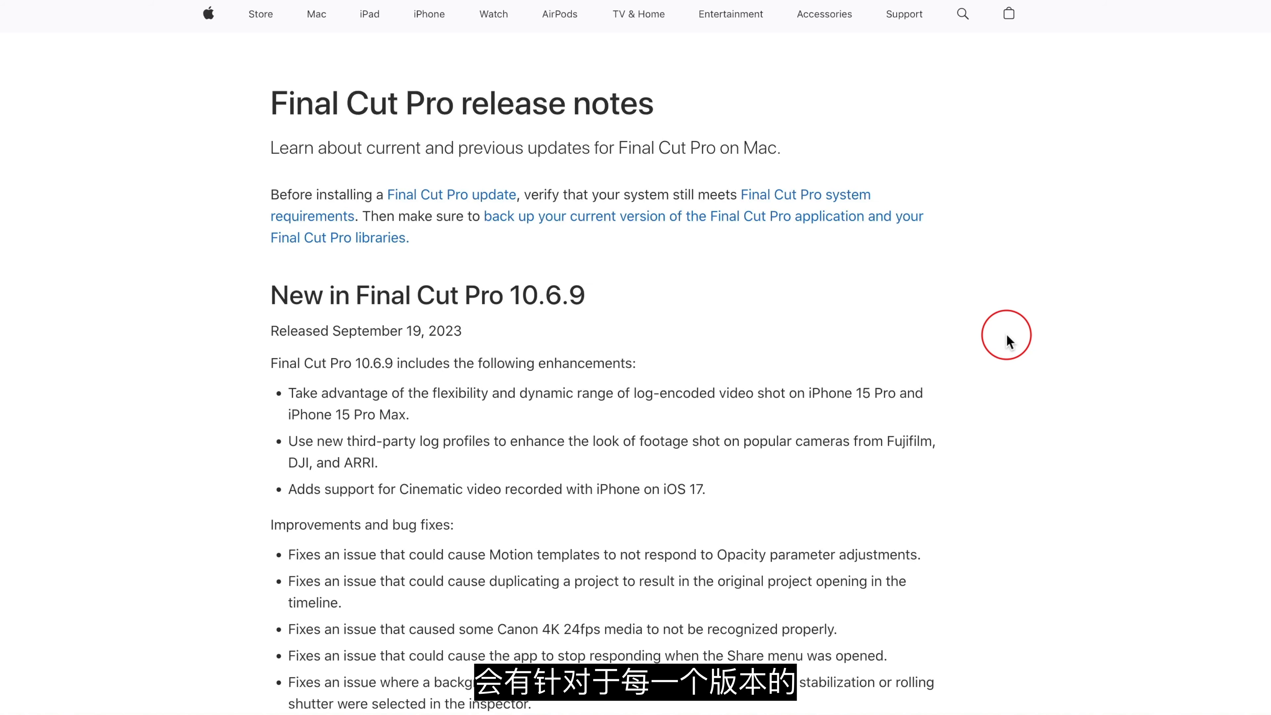
- Scroll through the 10.6.9 section of Apple's Final Cut Pro release notes
{"action": "scroll", "coordinate": [1007, 334], "scroll_direction": "down", "scroll_amount": 5}
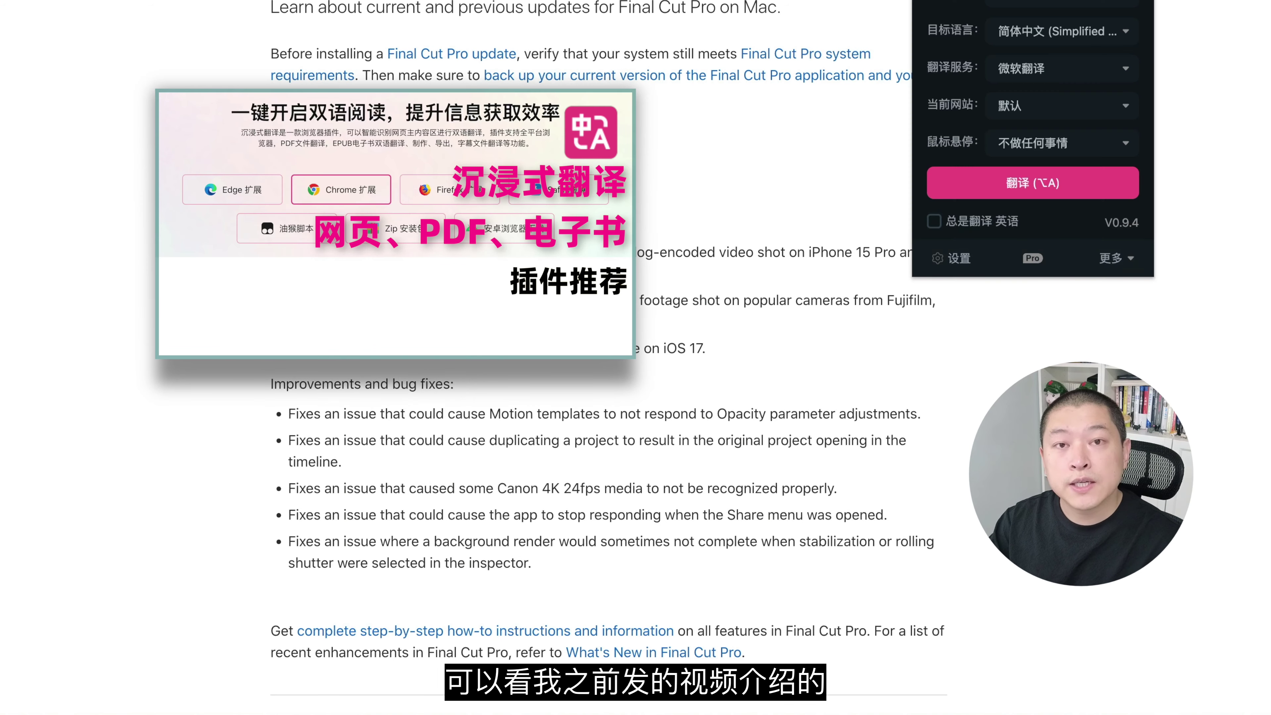
- Translate the release notes into Chinese and select the five bug-fix entries under Improvements
{"action": "left_click", "coordinate": [976, 182]}
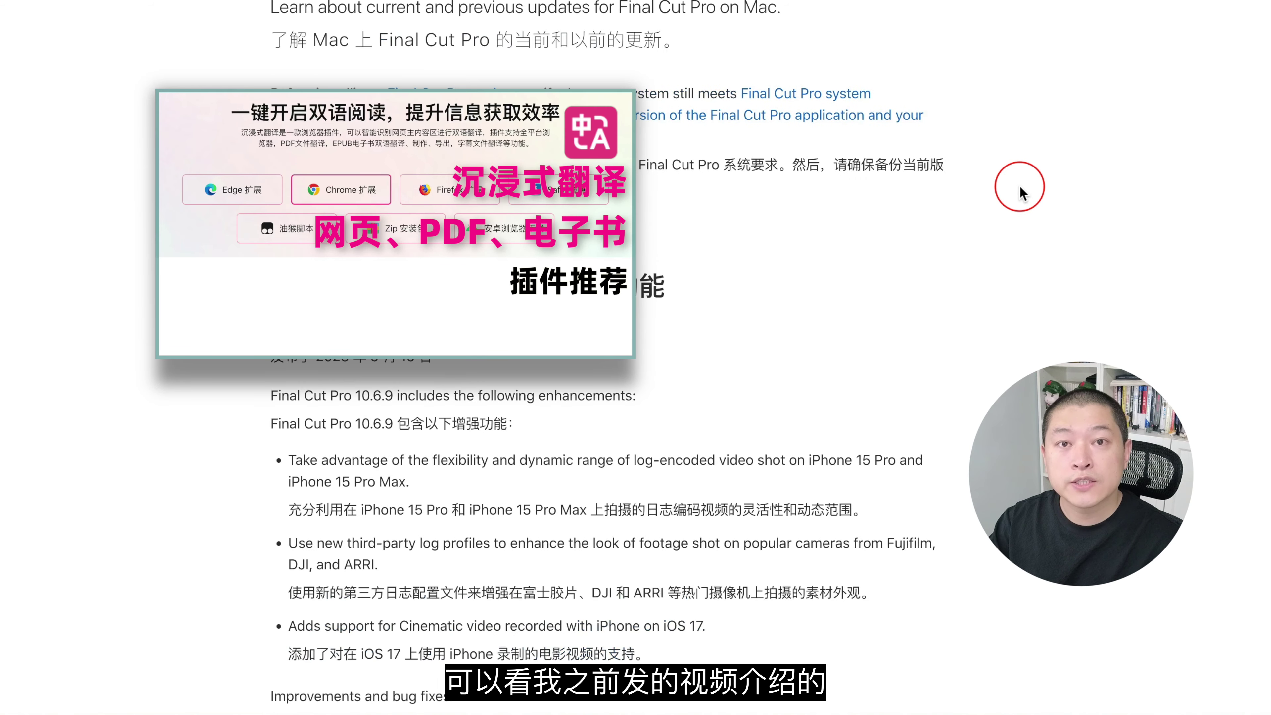
{"action": "scroll", "coordinate": [1021, 193], "scroll_direction": "down", "scroll_amount": 10}
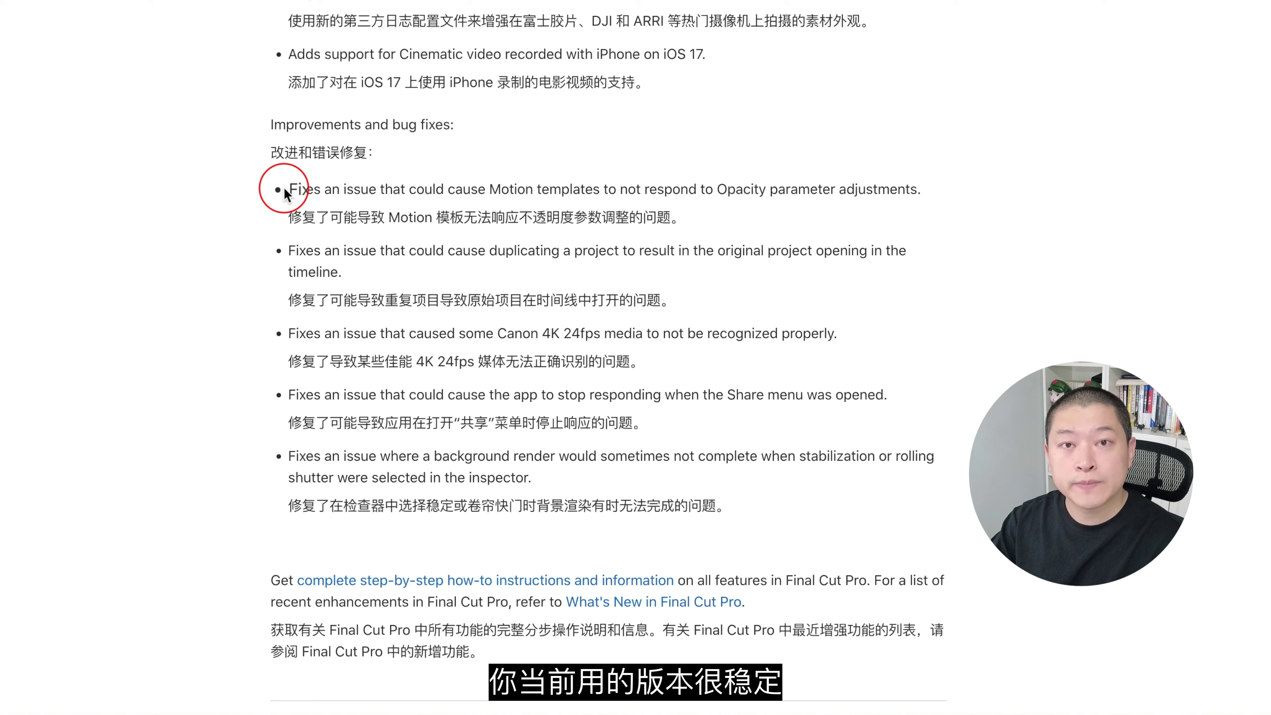
{"action": "left_click_drag", "start_coordinate": [284, 192], "coordinate": [965, 505]}
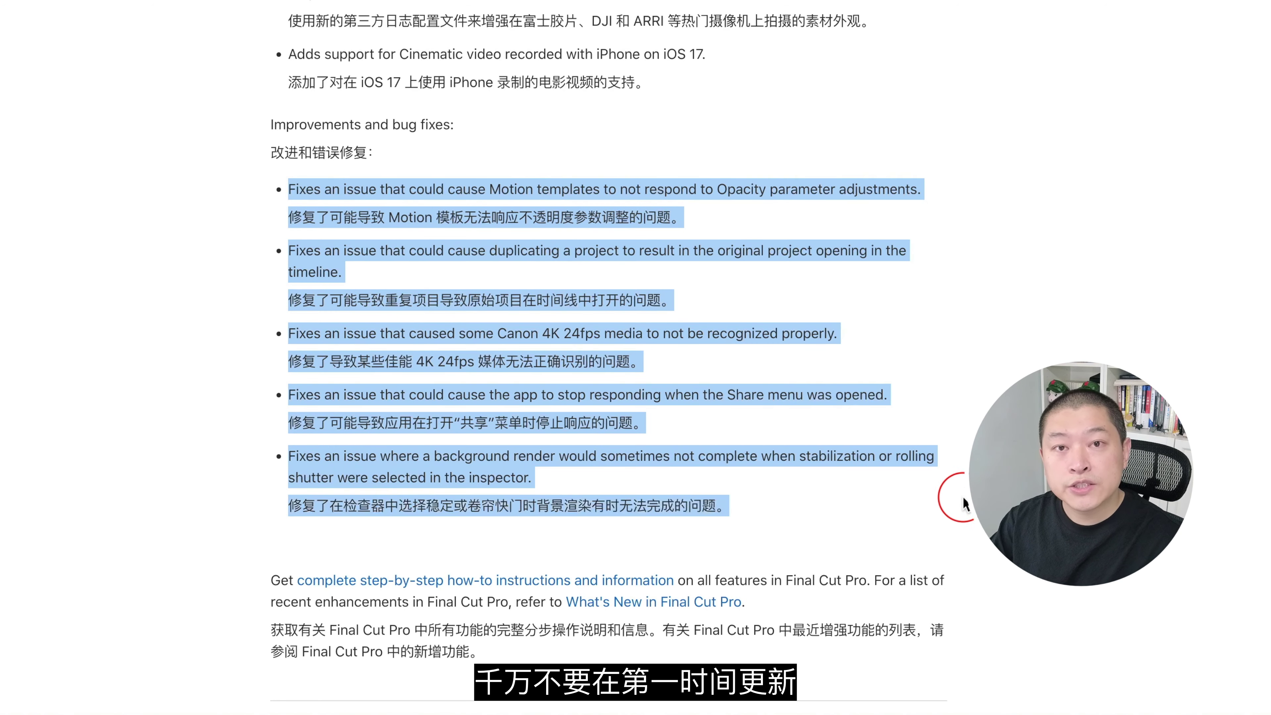
{"action": "left_click", "coordinate": [907, 507]}
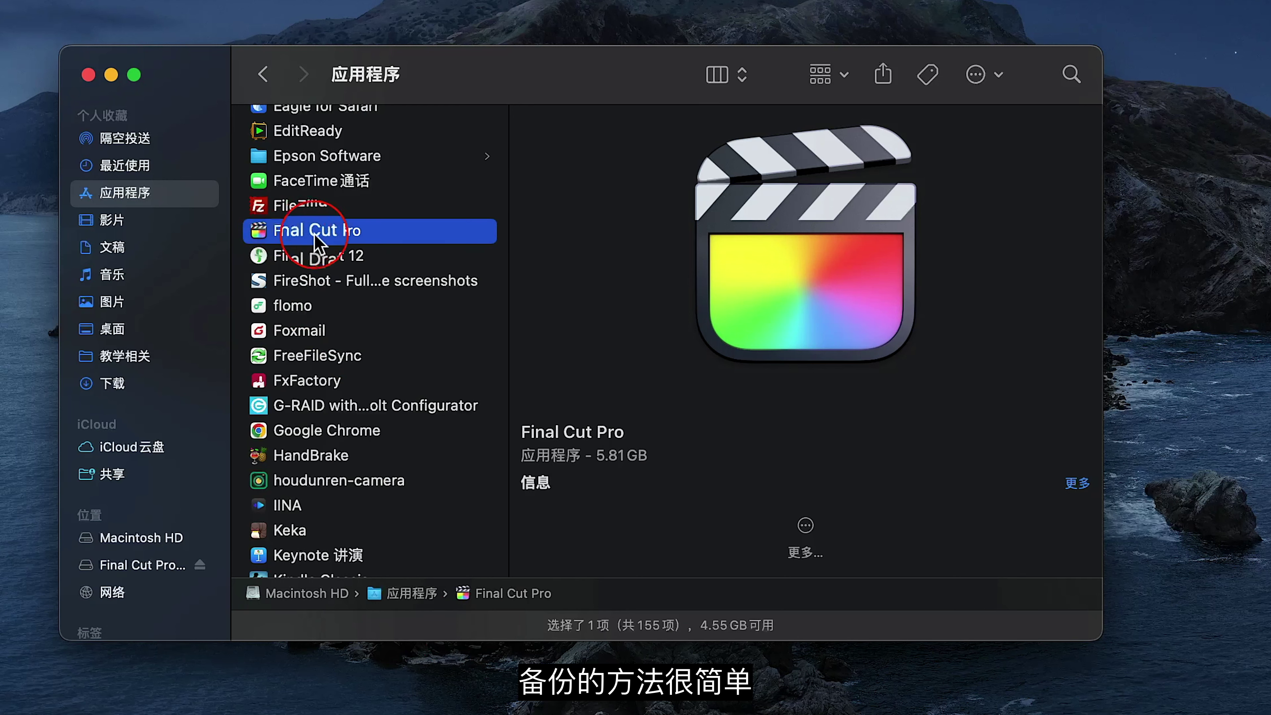
- Duplicate Final Cut Pro in Applications and name the copy 'Final Cut Pro 10.6.8'
{"action": "right_click", "coordinate": [329, 245]}
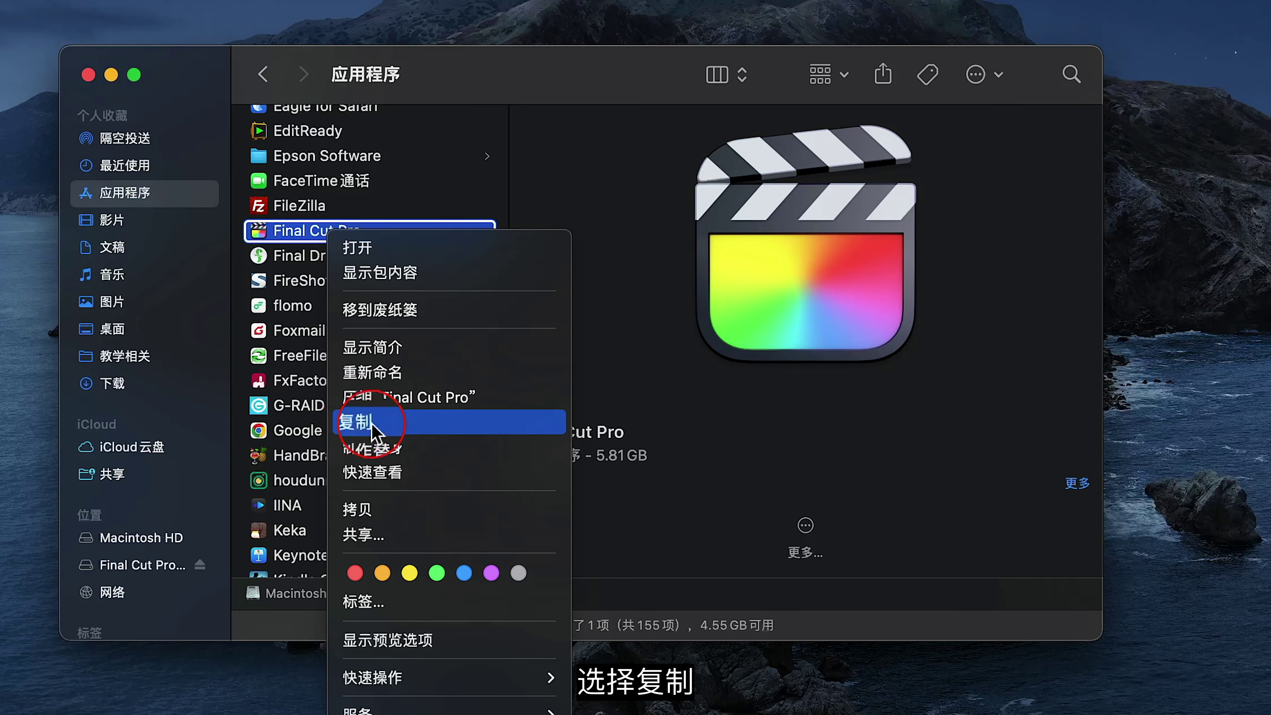
{"action": "left_click", "coordinate": [394, 424]}
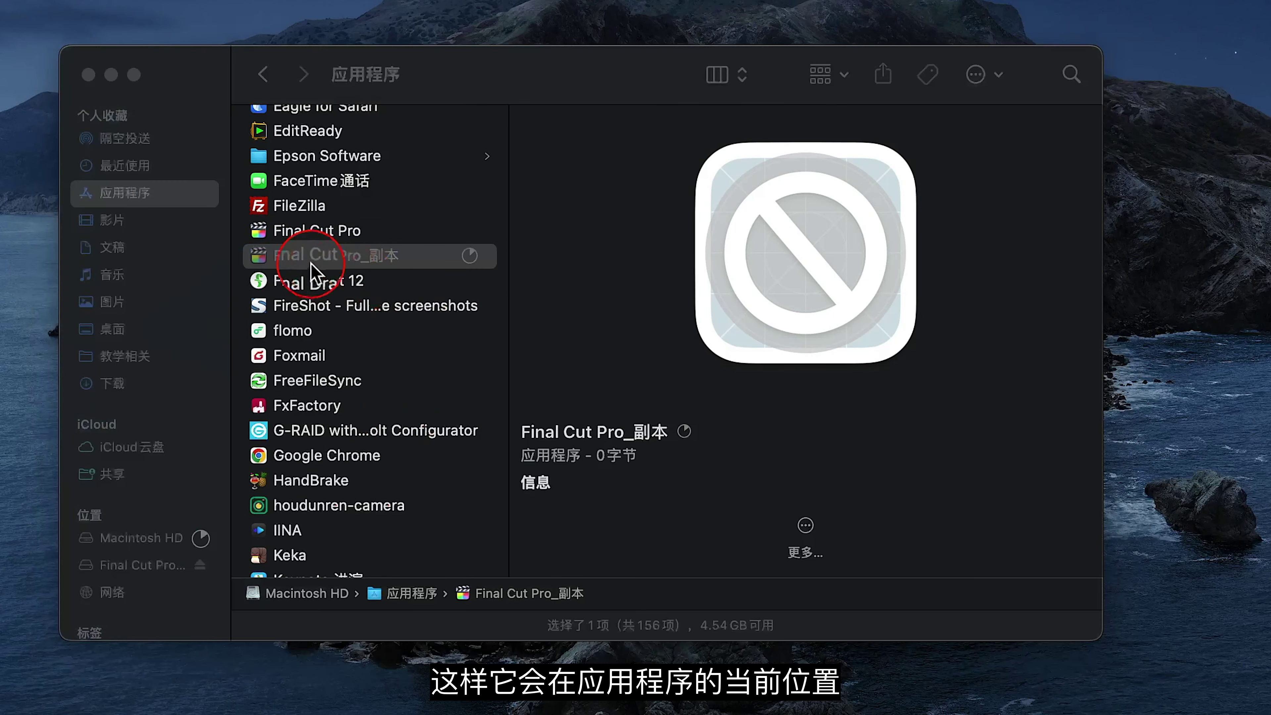
{"action": "left_click", "coordinate": [393, 256]}
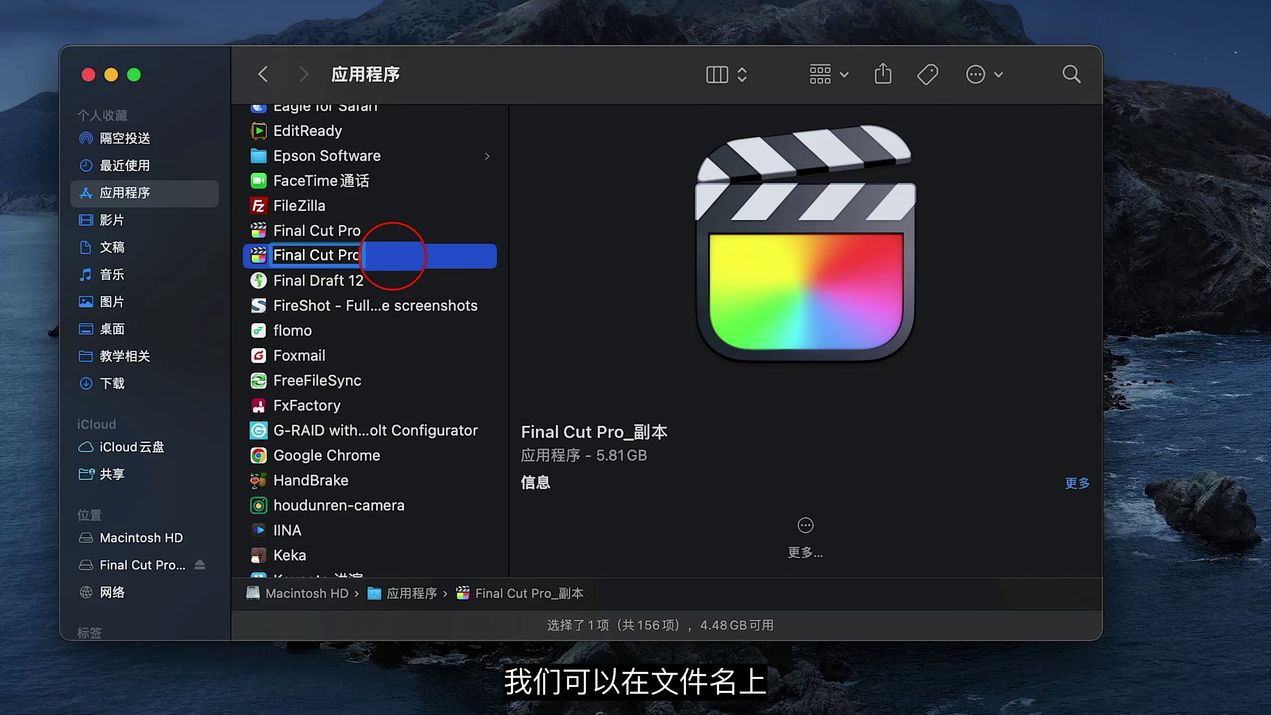
{"action": "type", "text": "10.6"}
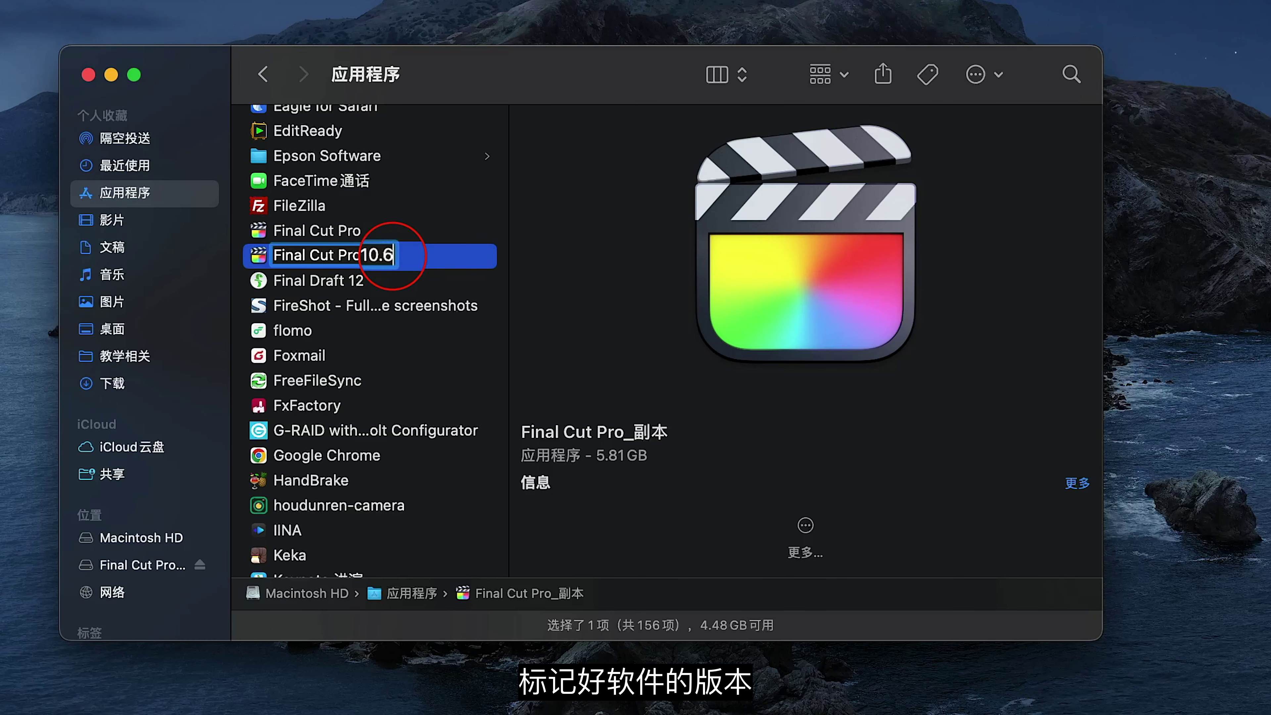
{"action": "type", "text": ".8"}
{"action": "key", "text": "Return"}
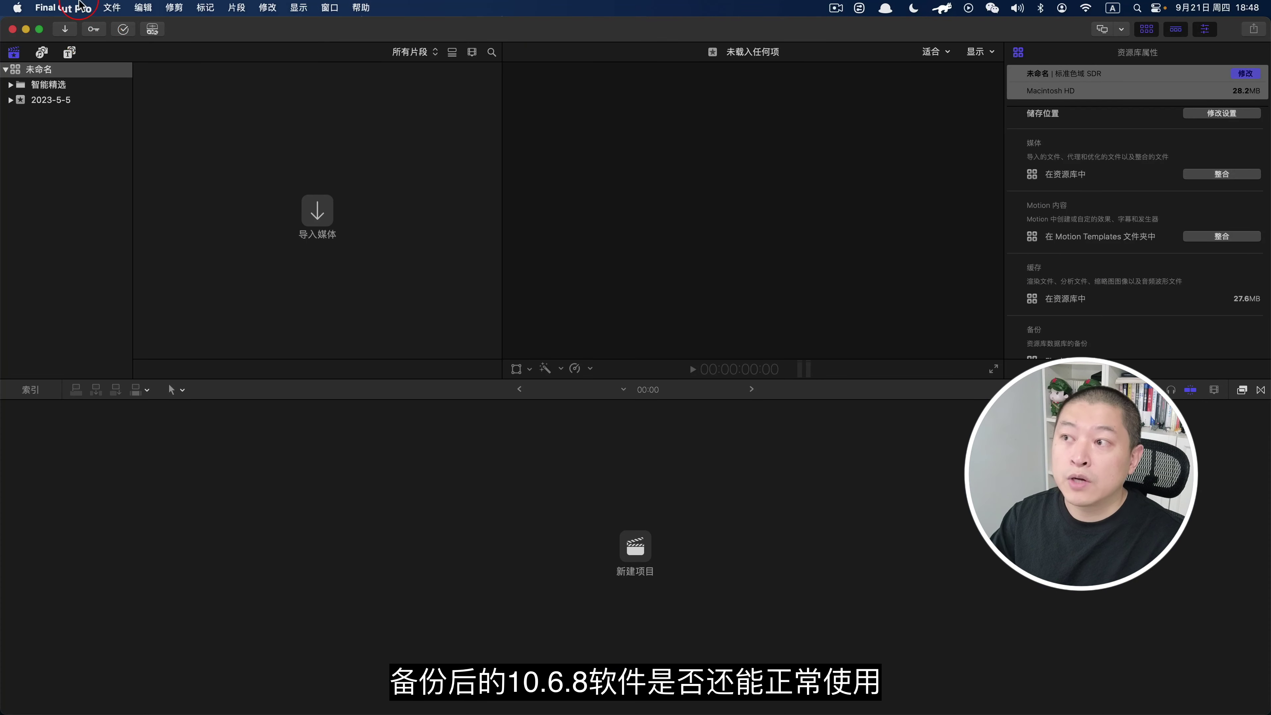
- Check the installed version in About Final Cut Pro, then quit Final Cut Pro
{"action": "left_click", "coordinate": [65, 8]}
{"action": "left_click", "coordinate": [74, 28]}
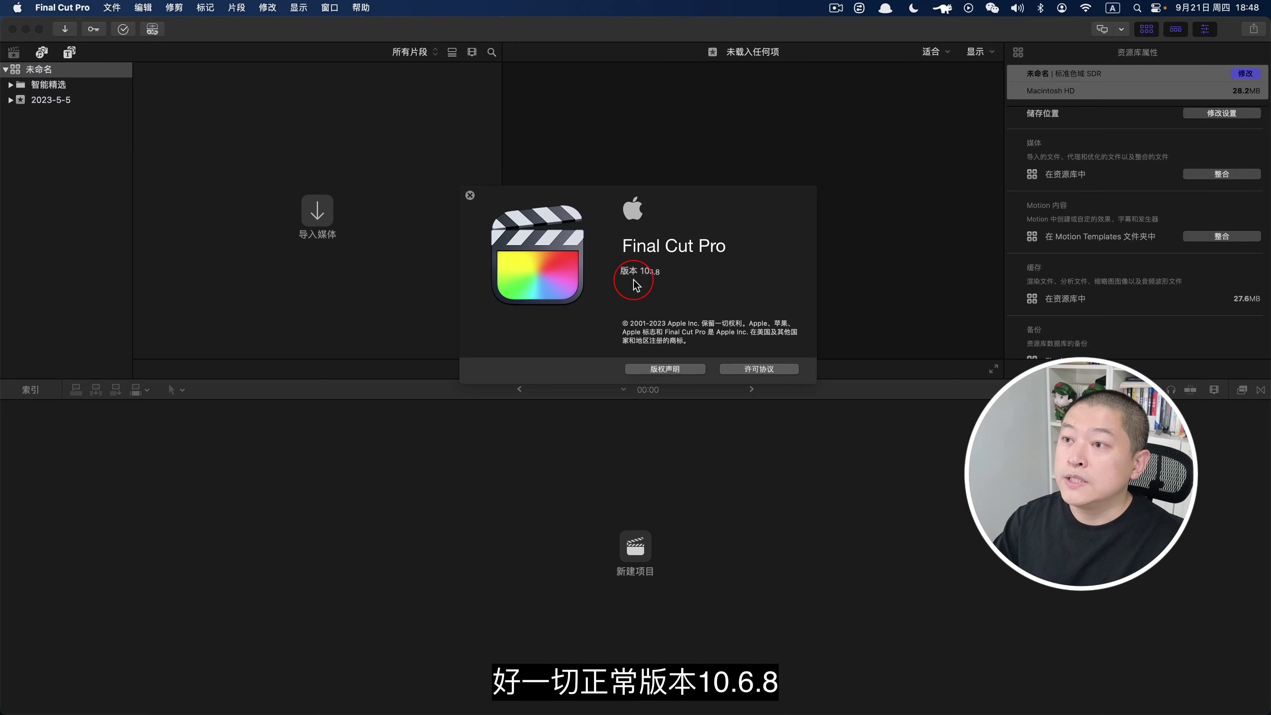
{"action": "left_click", "coordinate": [471, 195]}
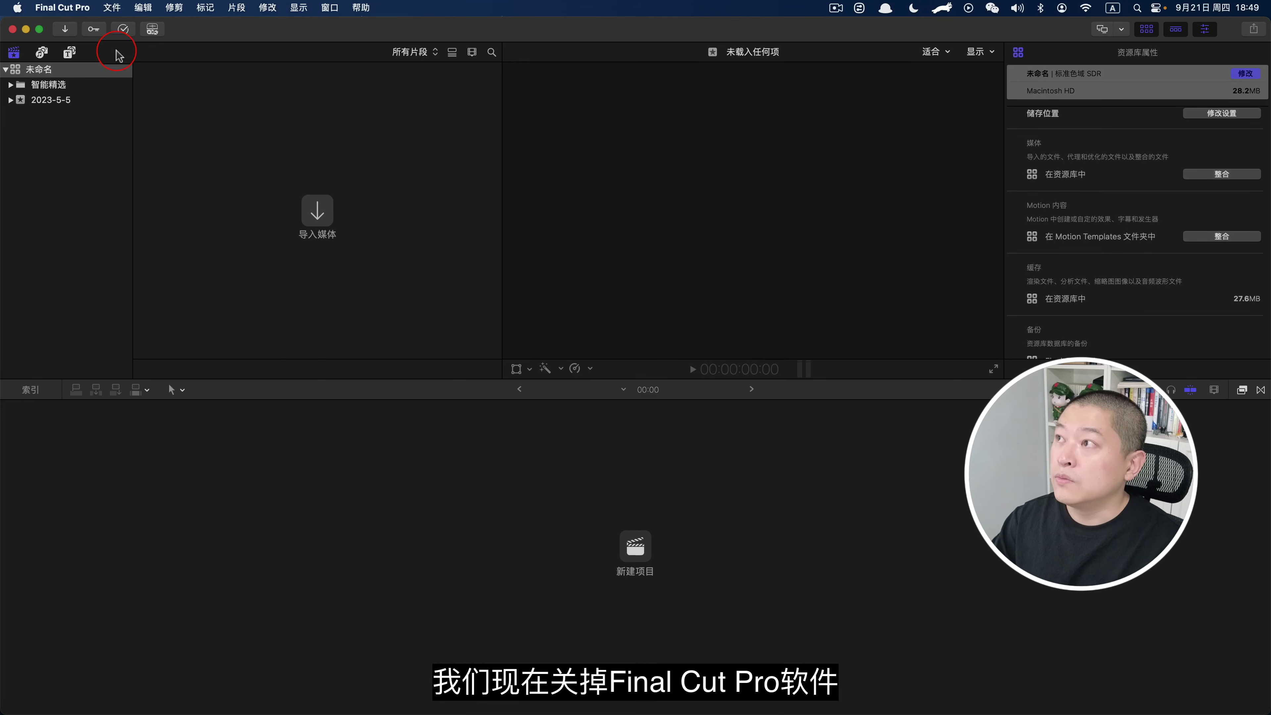
{"action": "left_click", "coordinate": [62, 7]}
{"action": "left_click", "coordinate": [70, 219]}
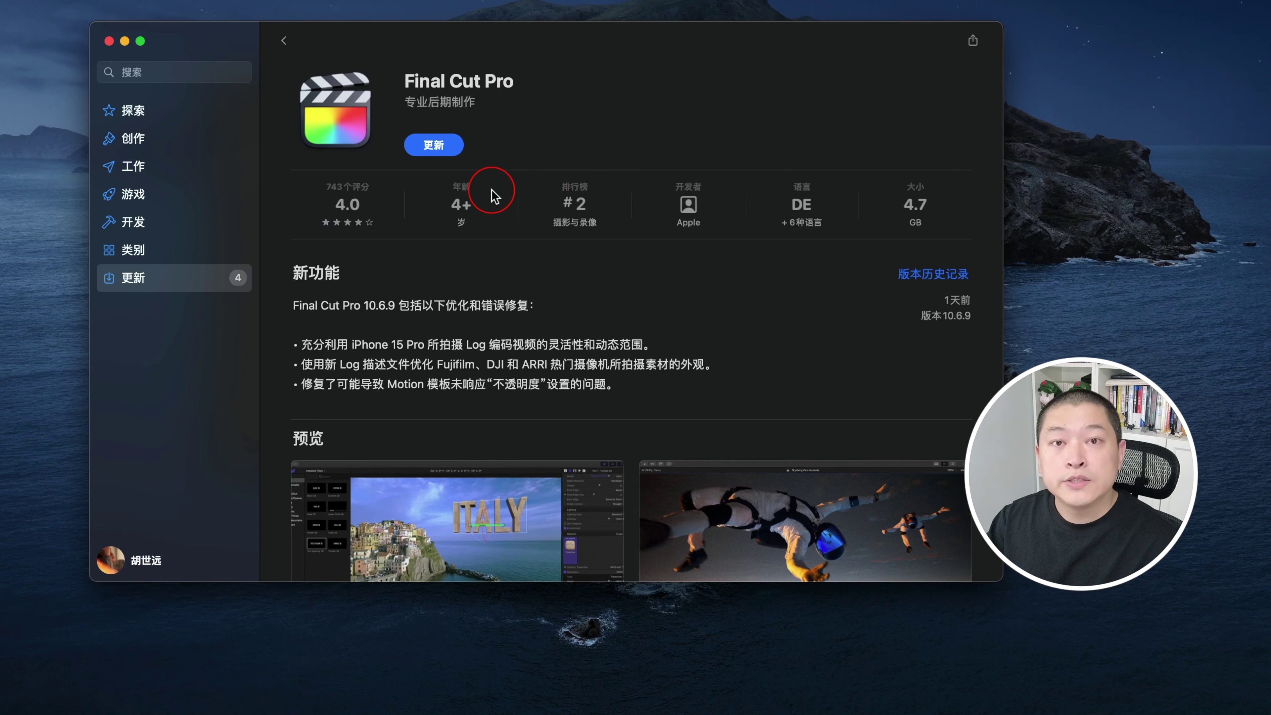
- Update Final Cut Pro to 10.6.9, launch it, and dismiss the What's New notice
{"action": "left_click", "coordinate": [432, 149]}
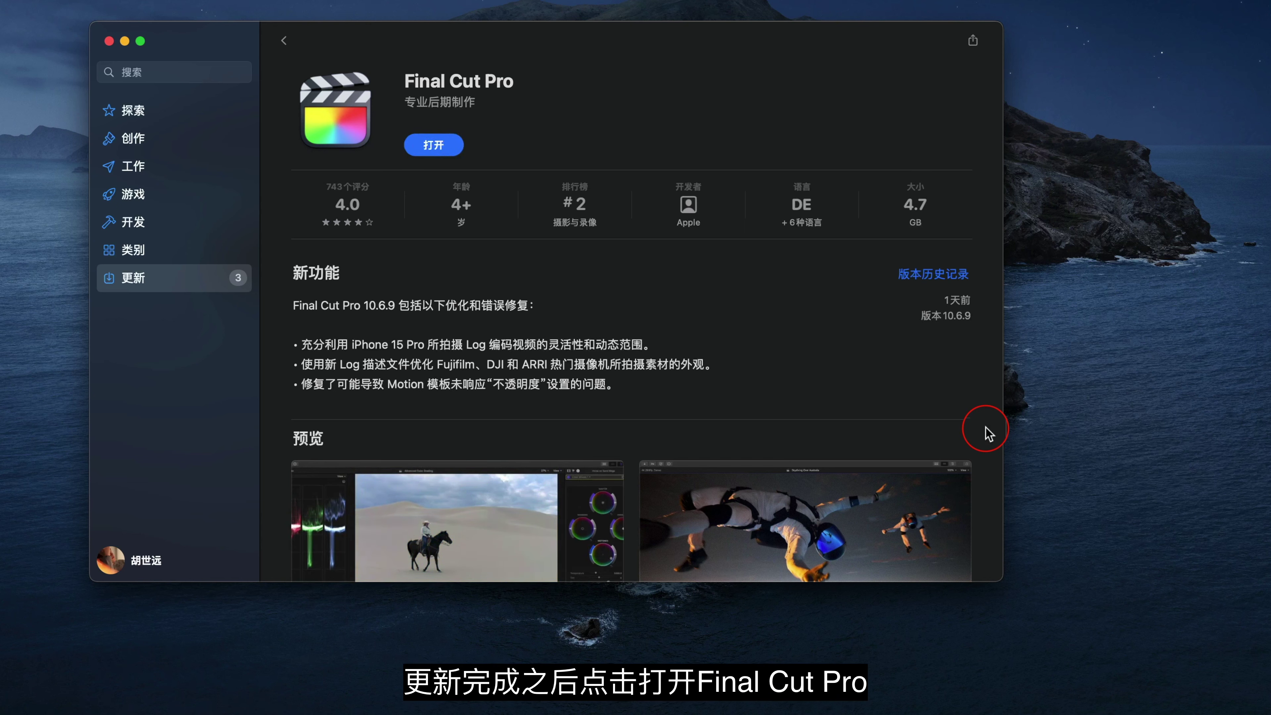
{"action": "left_click", "coordinate": [432, 147]}
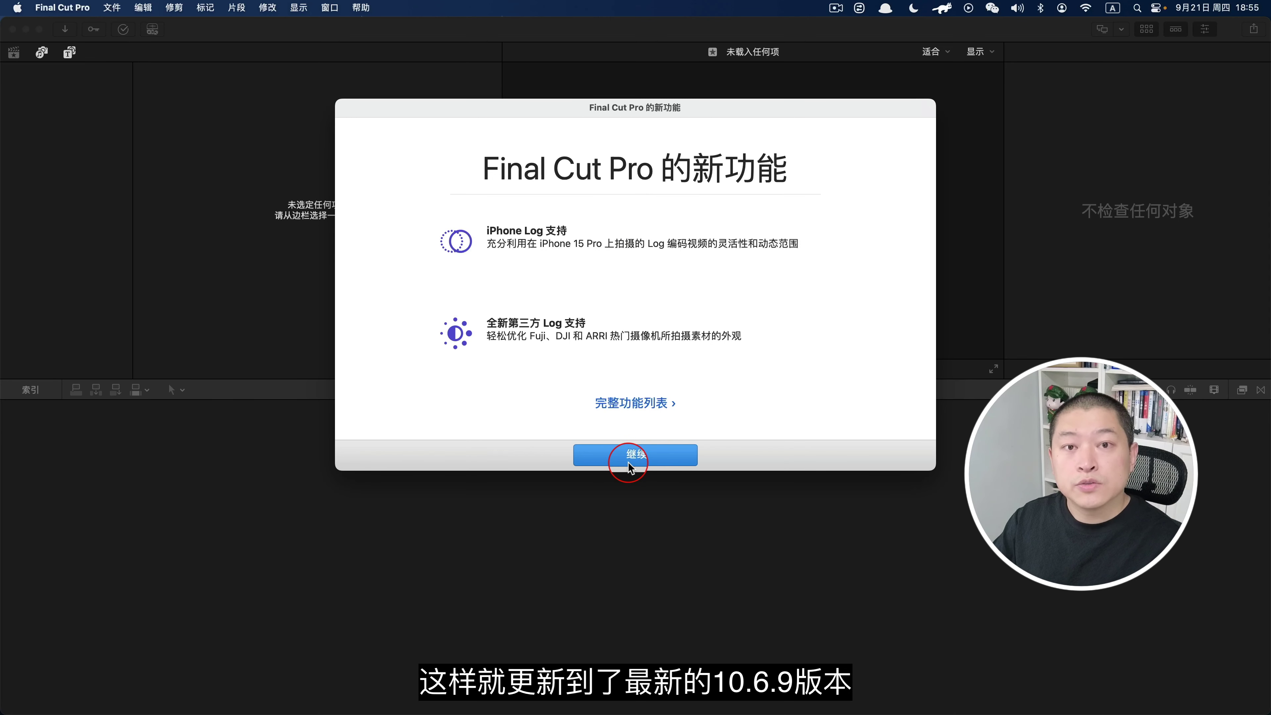
{"action": "left_click", "coordinate": [629, 455]}
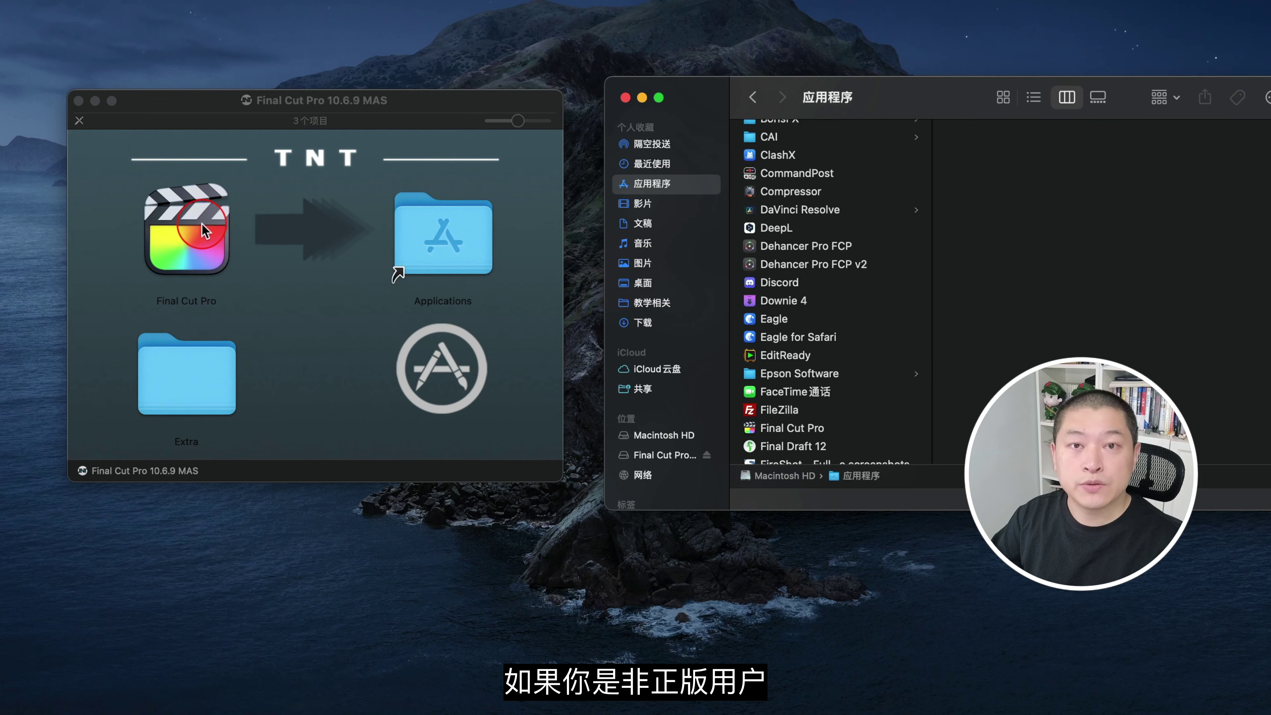
- Replace Final Cut Pro in Applications with the 10.6.9 copy from the TNT disk image
{"action": "left_click_drag", "start_coordinate": [204, 232], "coordinate": [899, 261]}
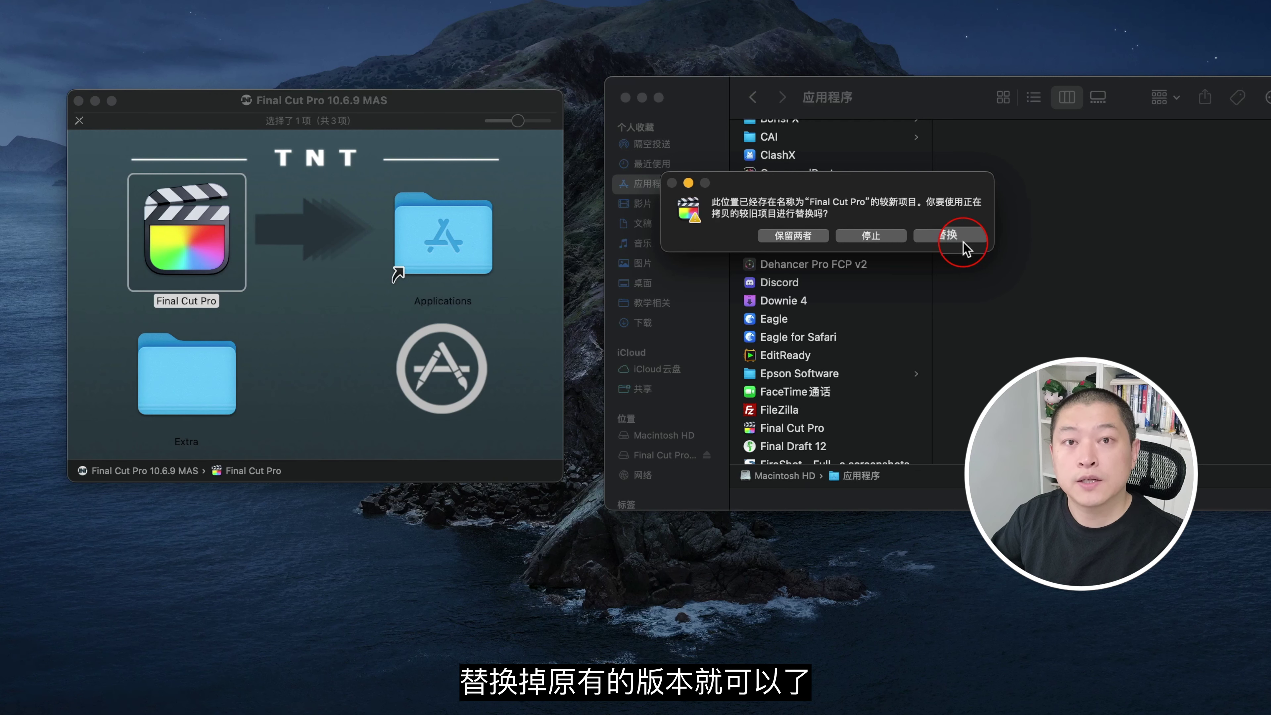
{"action": "left_click", "coordinate": [964, 241]}
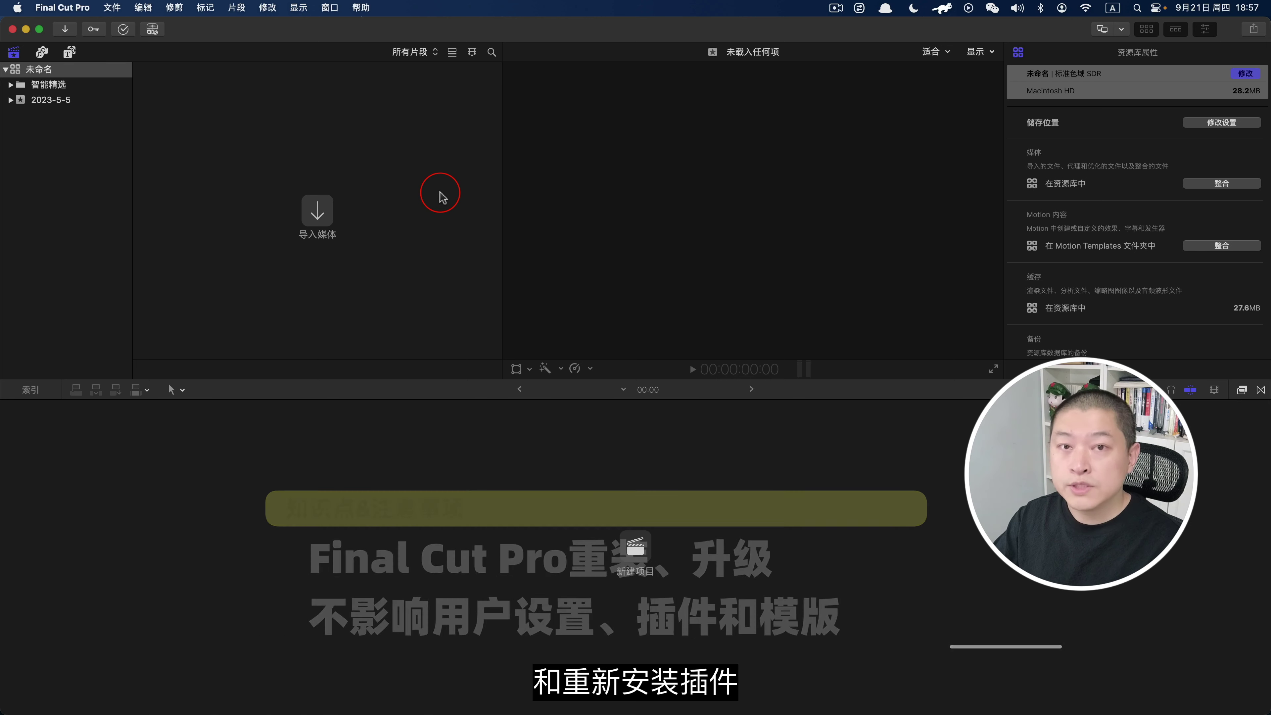
- Review the General and Import pages of the Final Cut Pro settings
{"action": "left_click", "coordinate": [62, 7]}
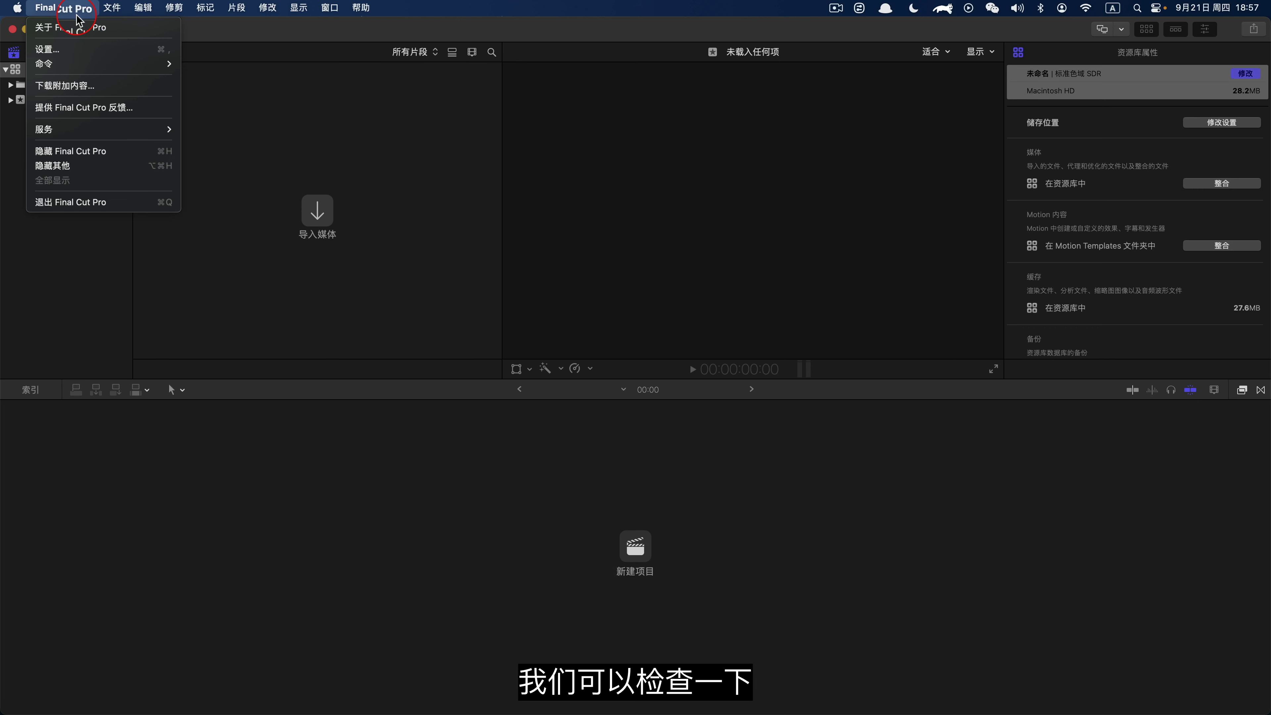
{"action": "left_click", "coordinate": [45, 57]}
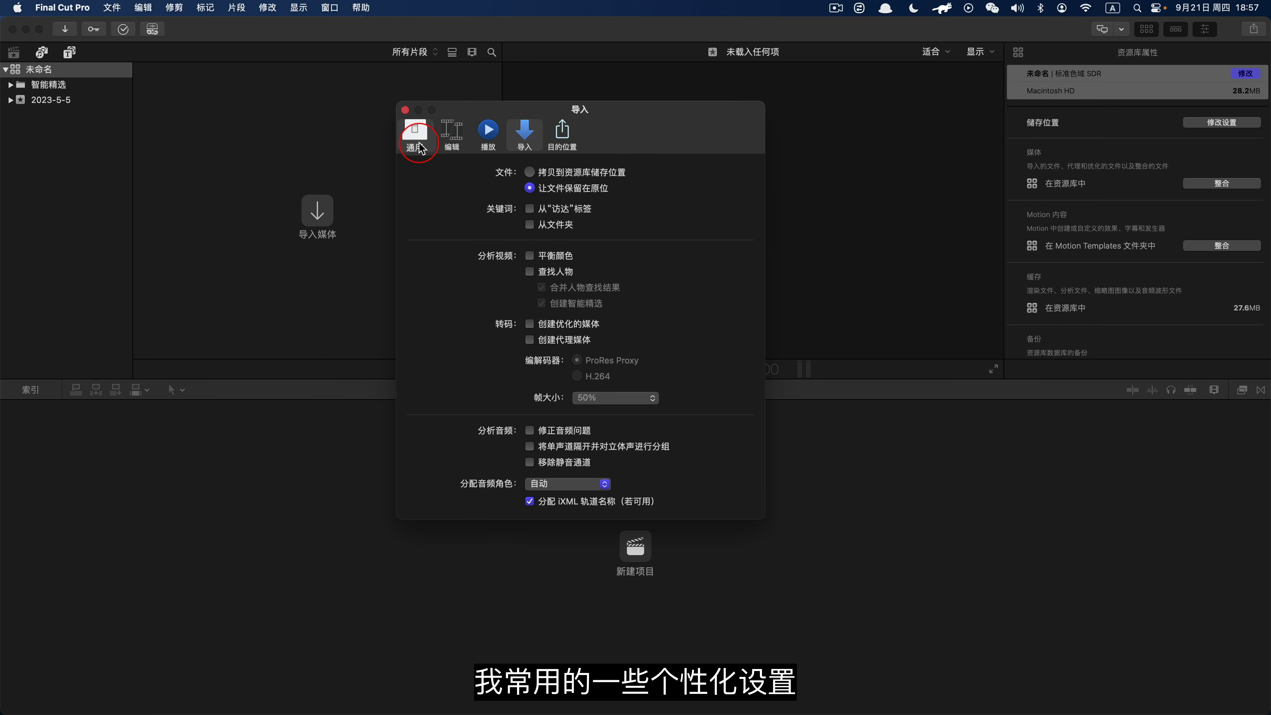
{"action": "left_click", "coordinate": [416, 133]}
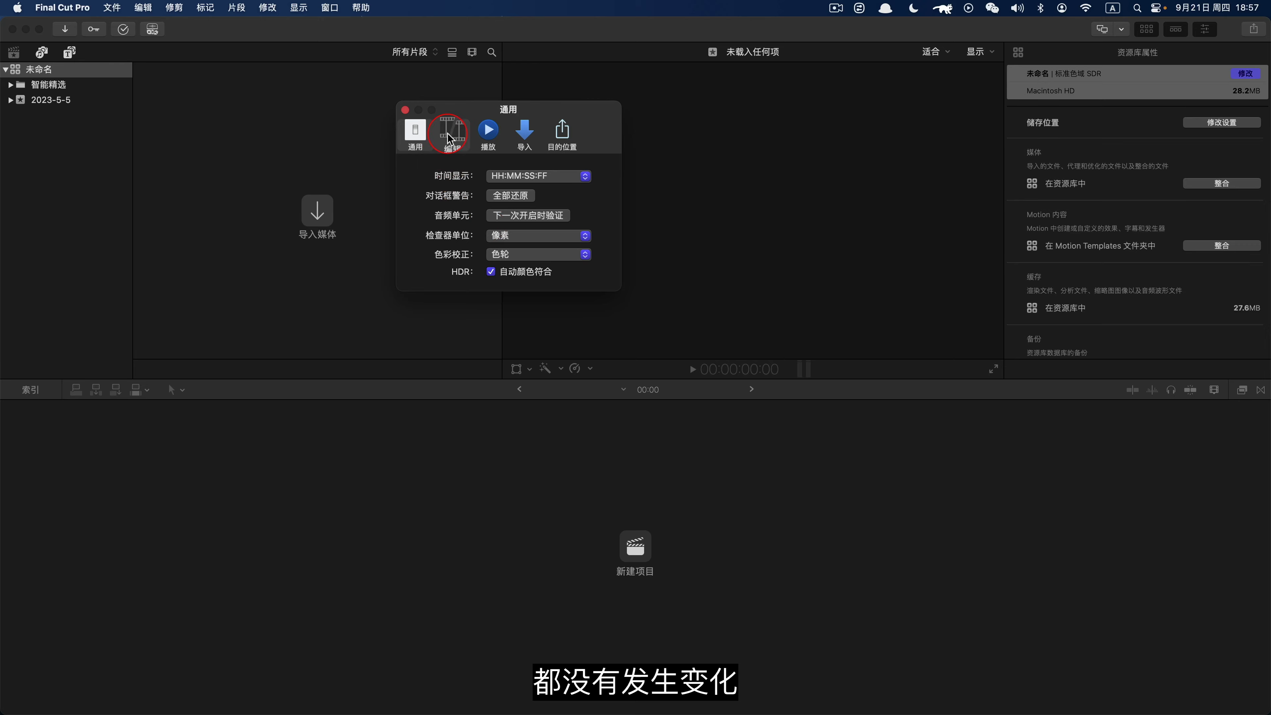
{"action": "left_click", "coordinate": [525, 135]}
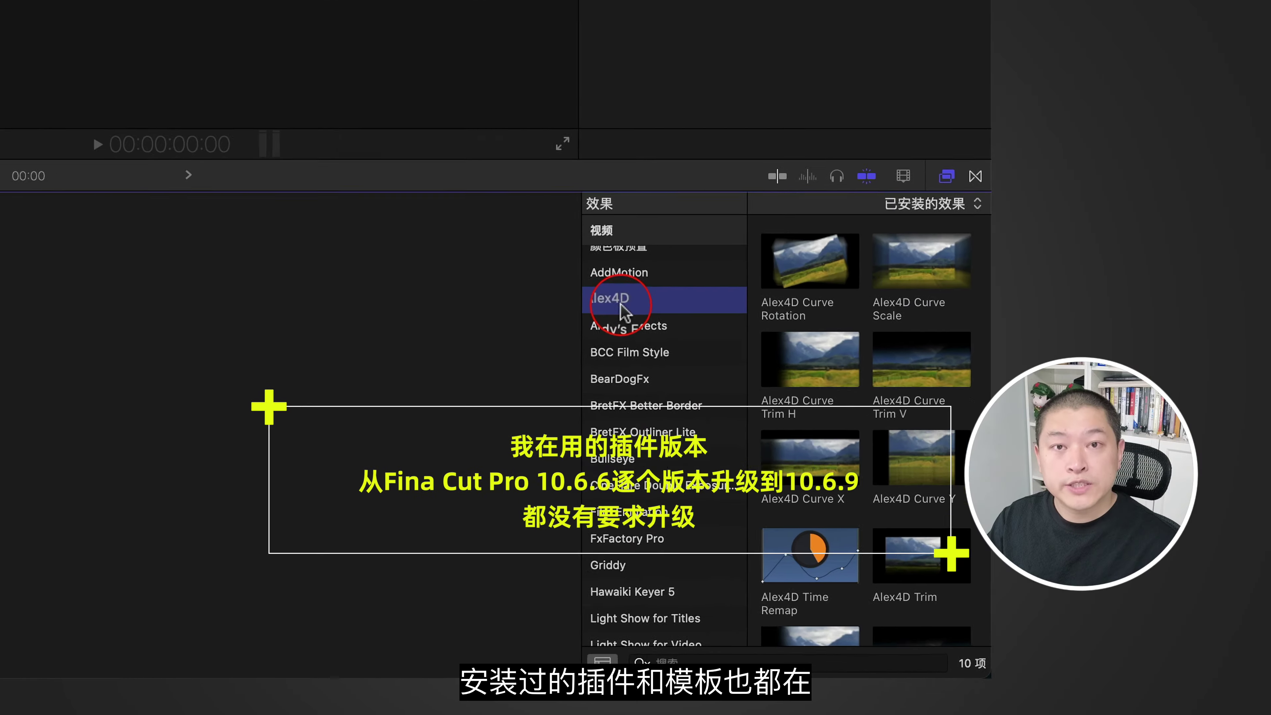
- Confirm the BCC Film Style plugin effects are still listed in the Effects browser
{"action": "left_click", "coordinate": [493, 307]}
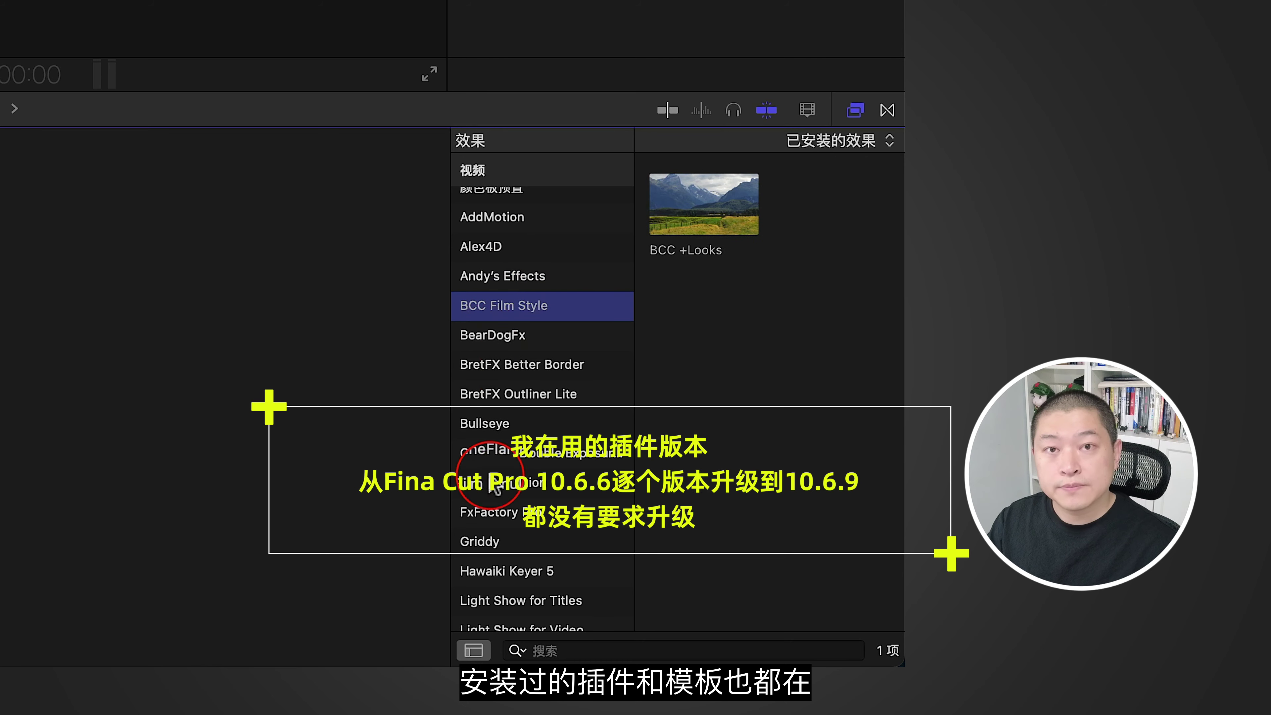
{"action": "scroll", "coordinate": [495, 503], "scroll_direction": "down", "scroll_amount": 5}
{"action": "scroll", "coordinate": [496, 504], "scroll_direction": "down", "scroll_amount": 5}
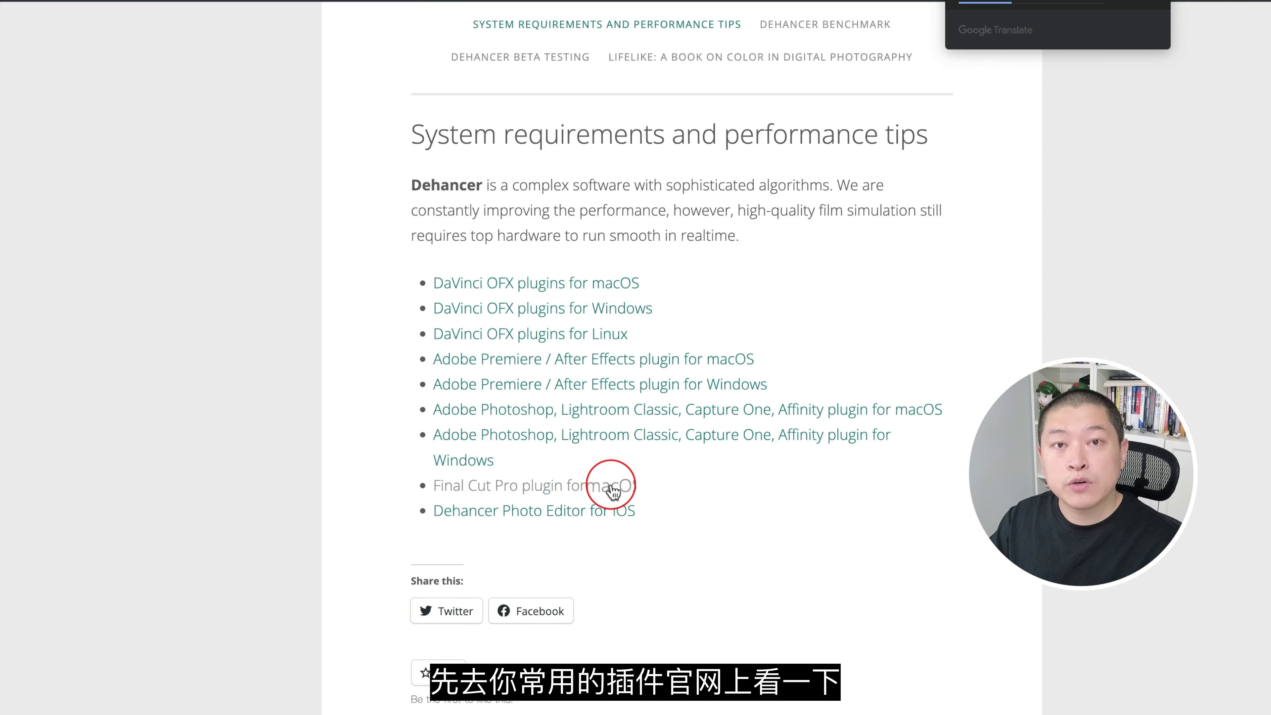
- View the Dehancer Pro FCP plugin's System Requirements and scroll to the compatibility lists
{"action": "left_click", "coordinate": [611, 486]}
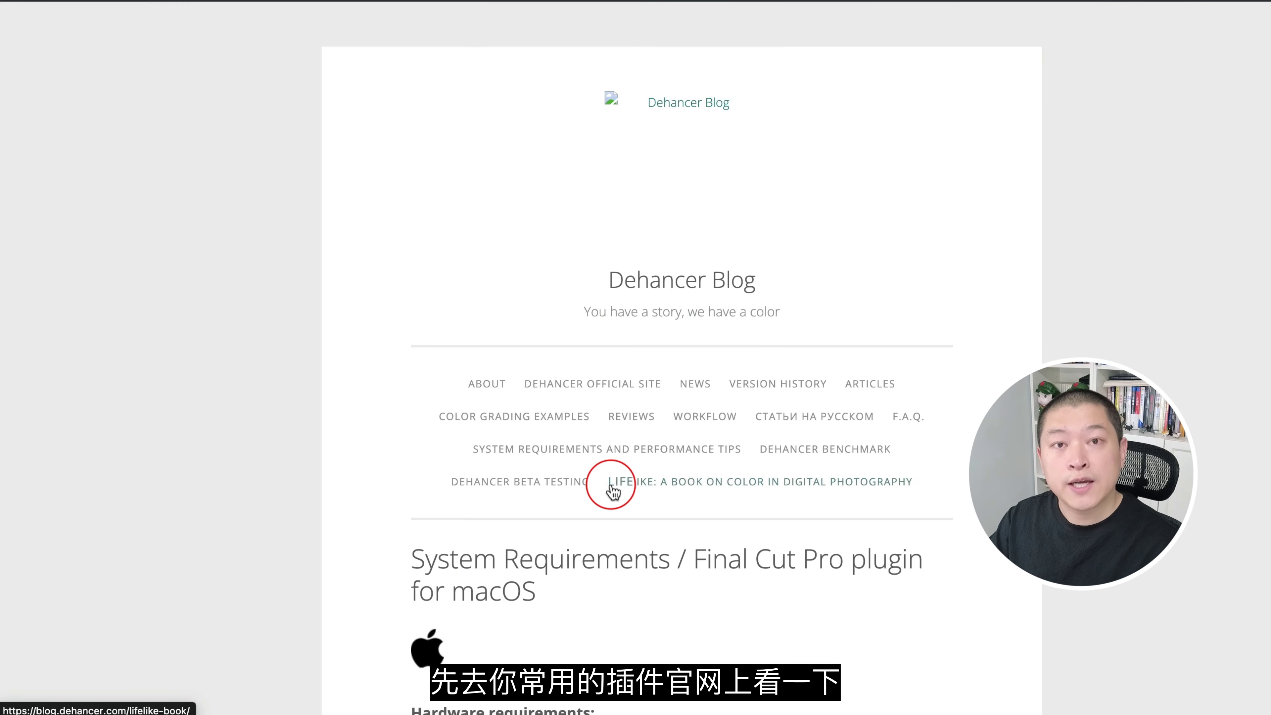
{"action": "scroll", "coordinate": [610, 488], "scroll_direction": "down", "scroll_amount": 10}
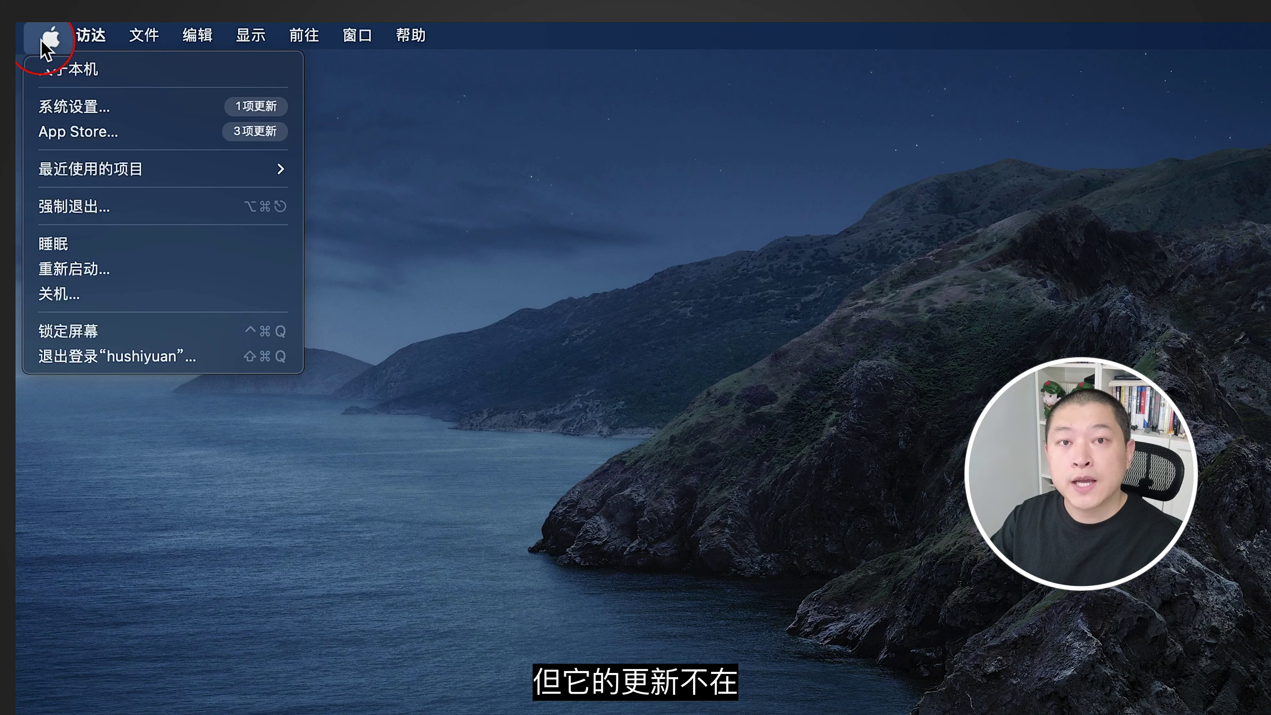
- Install the pending Pro Video Formats and Command Line Tools updates, accepting the license agreement
{"action": "left_click", "coordinate": [287, 120]}
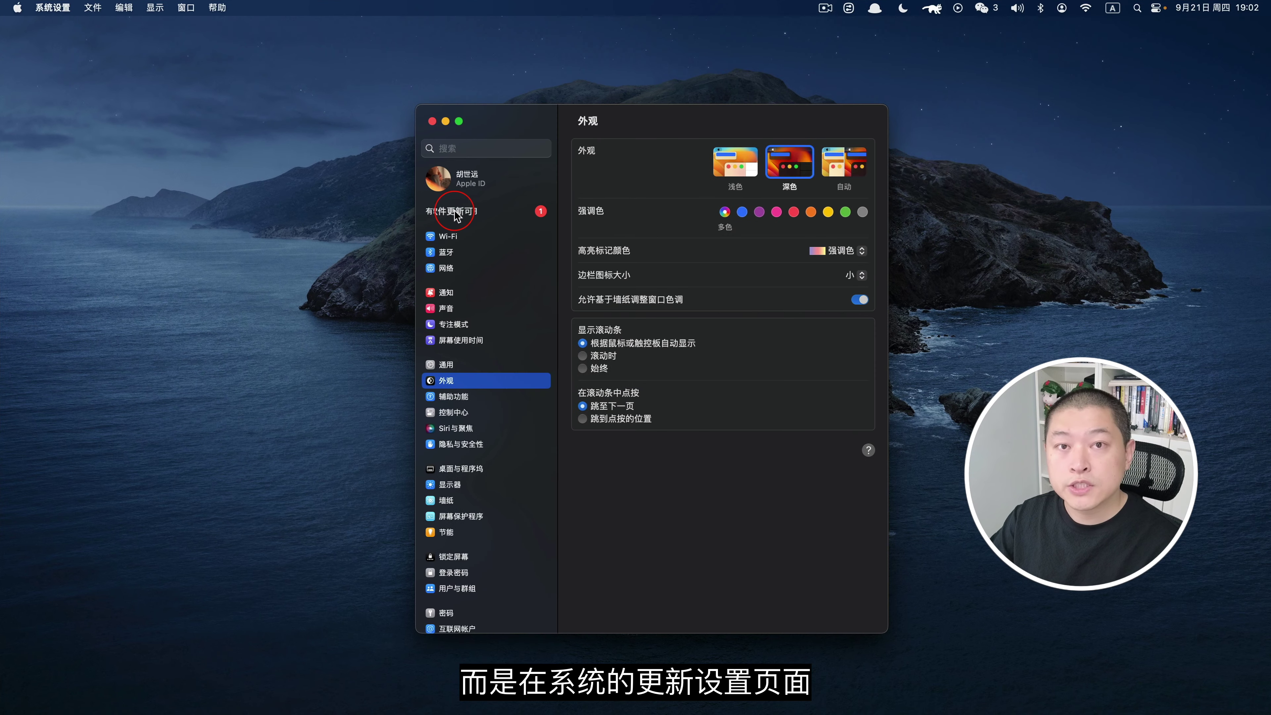
{"action": "left_click", "coordinate": [455, 213]}
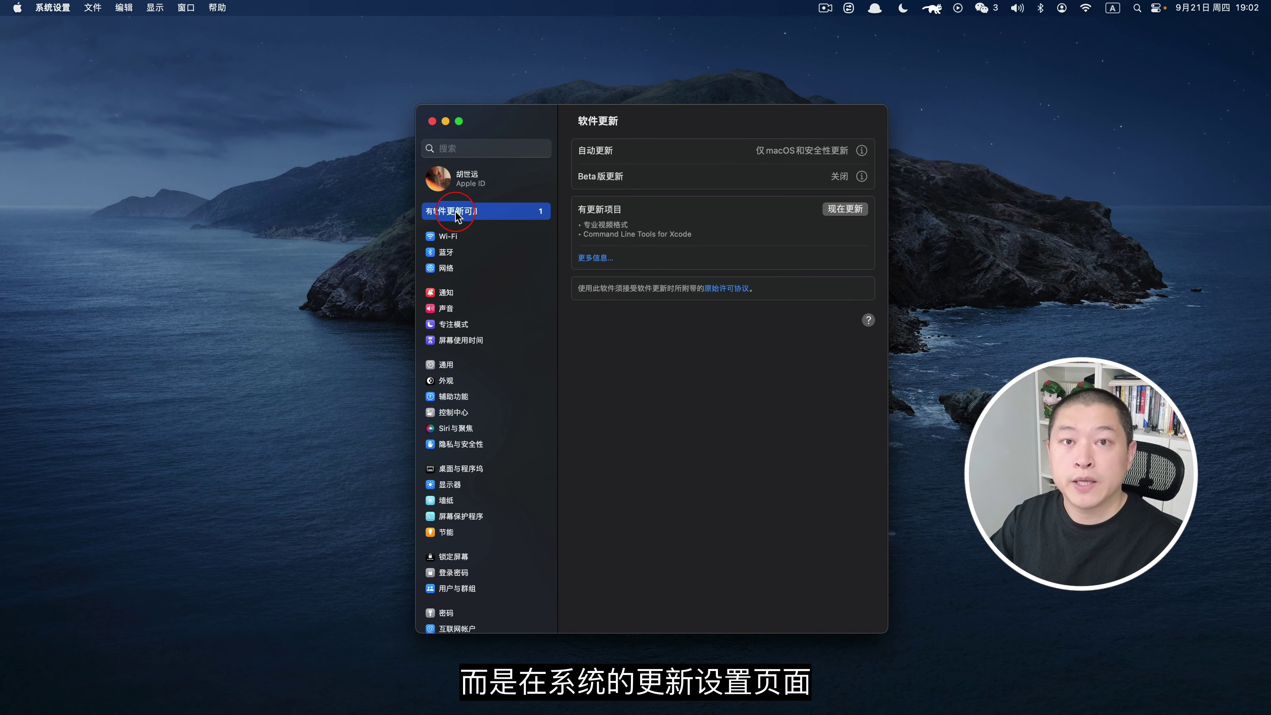
{"action": "left_click", "coordinate": [596, 258]}
{"action": "left_click", "coordinate": [759, 506]}
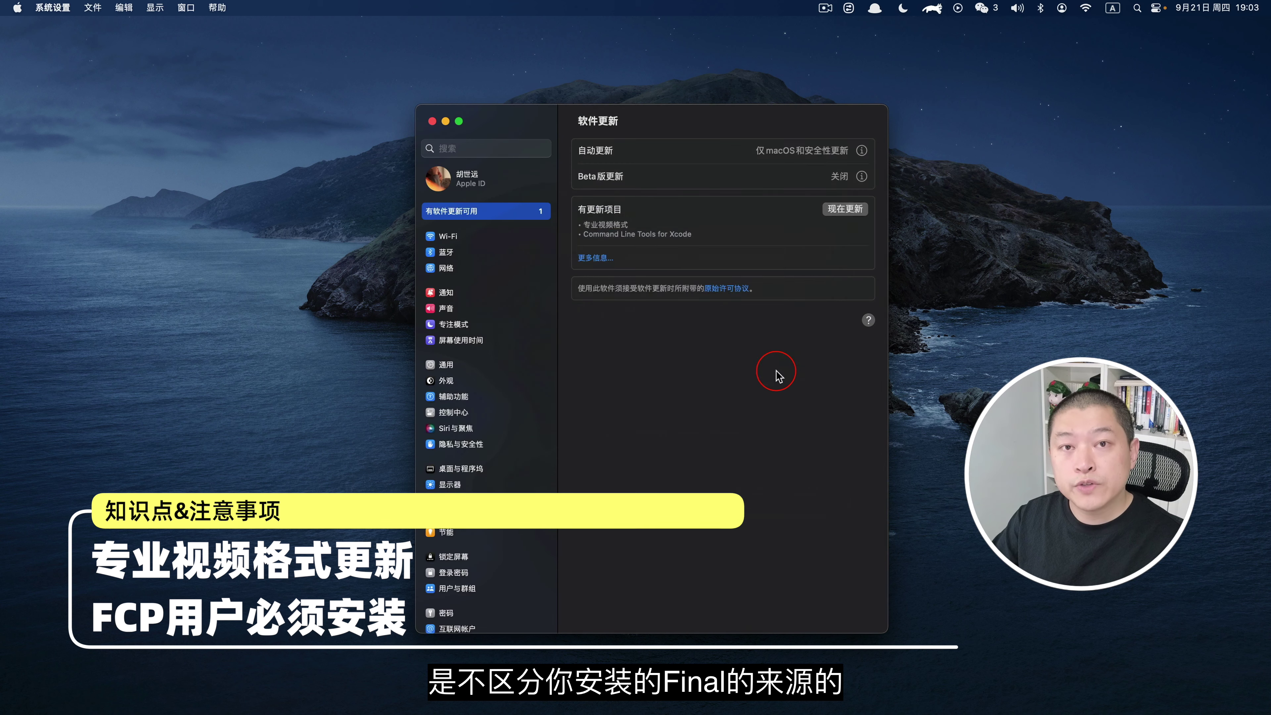
{"action": "left_click", "coordinate": [845, 214]}
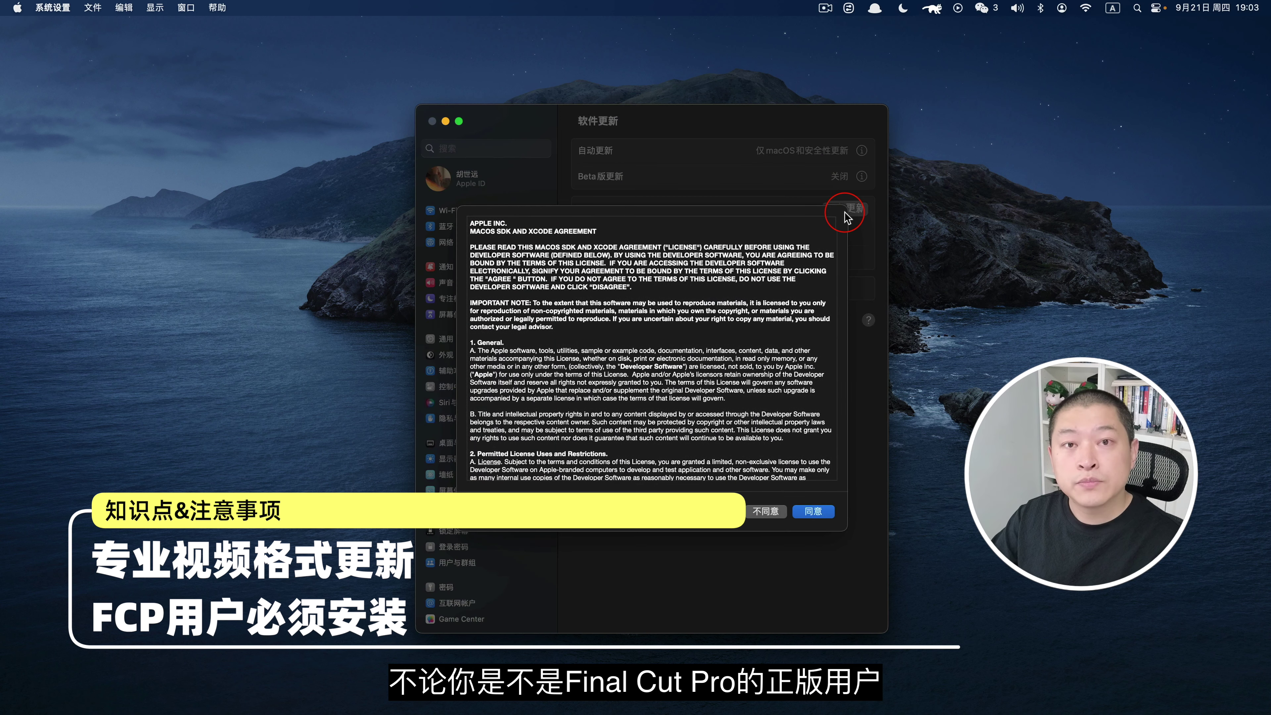
{"action": "left_click", "coordinate": [814, 512]}
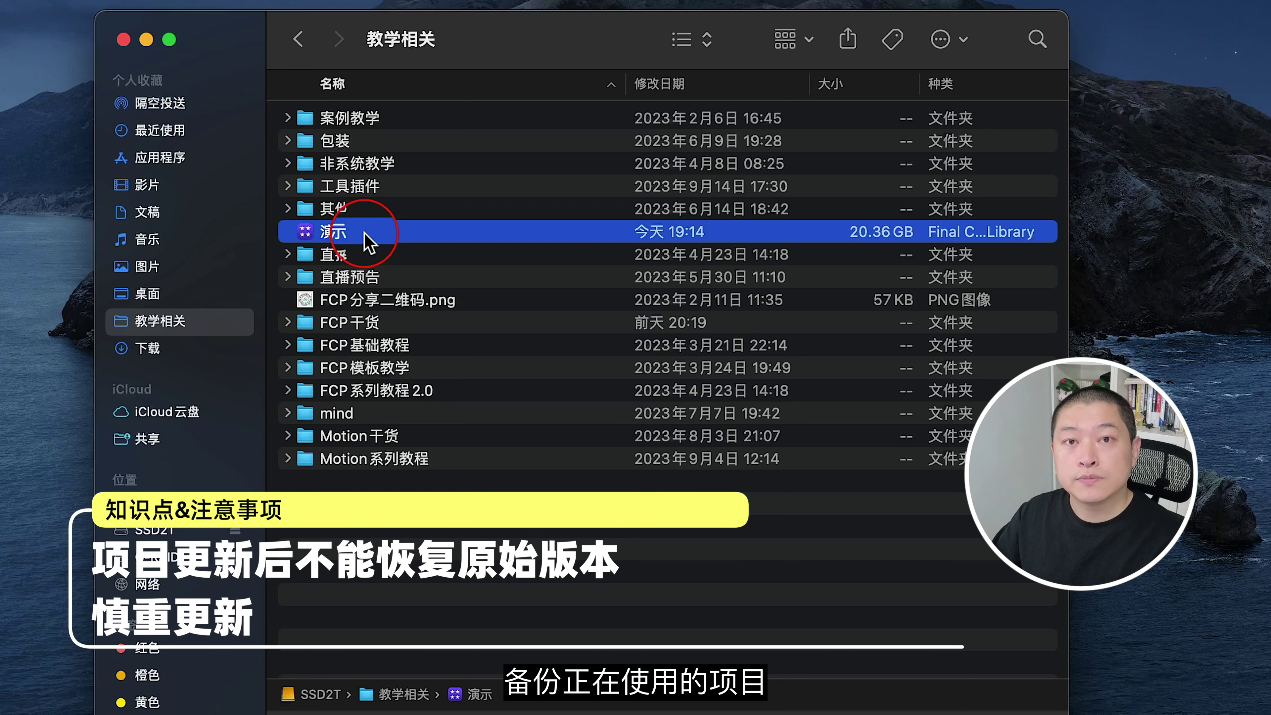
- Open the 演示 library with the backup Final Cut Pro 10.6.8
{"action": "right_click", "coordinate": [345, 234]}
{"action": "mouse_move", "coordinate": [389, 273]}
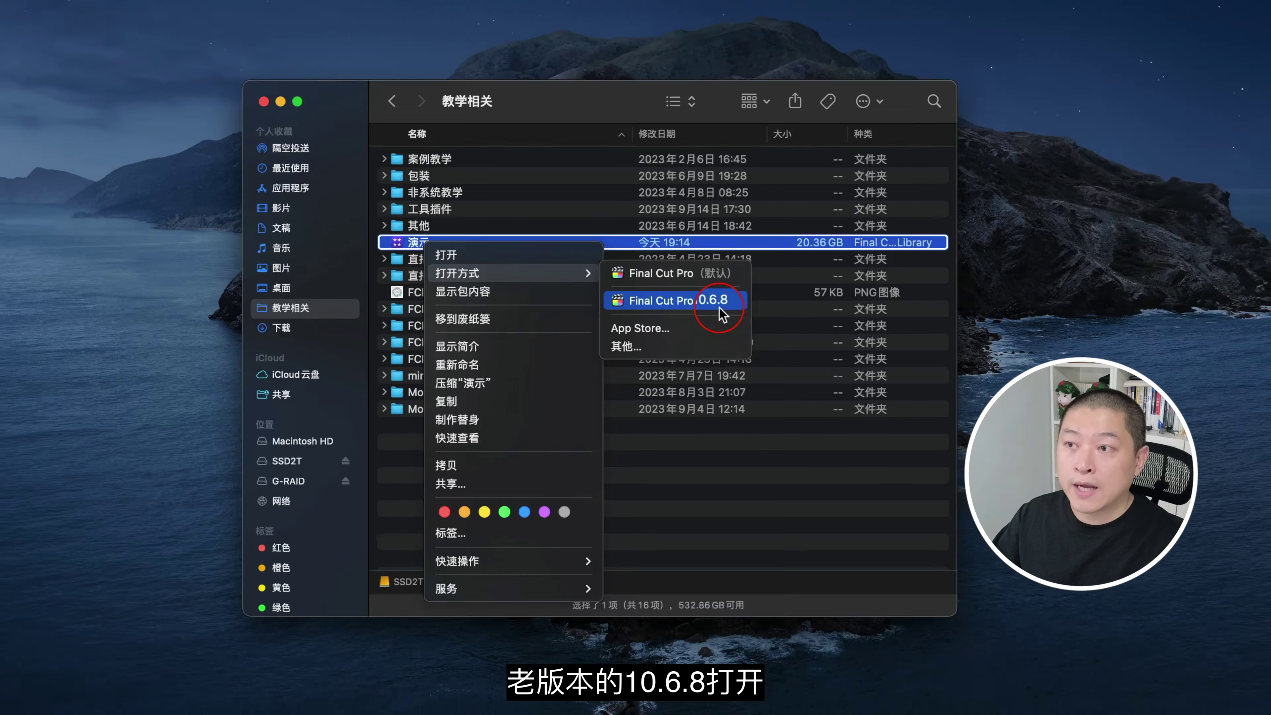
{"action": "left_click", "coordinate": [720, 303]}
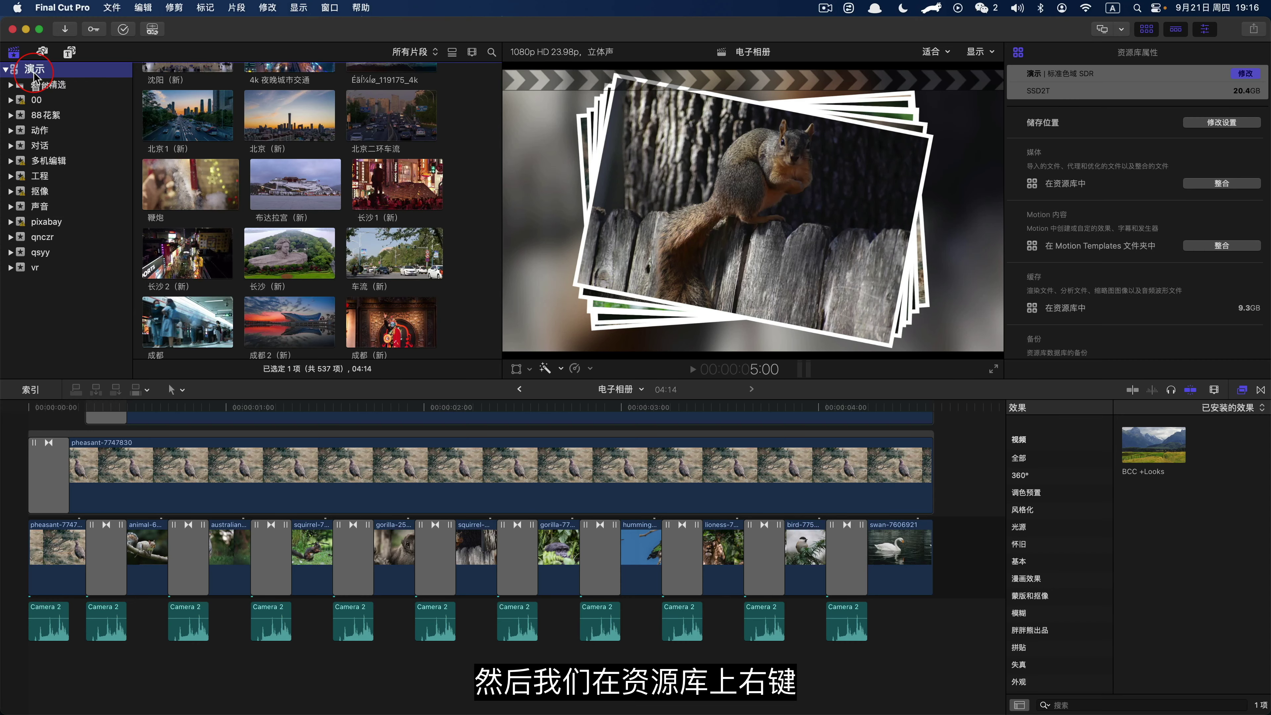
- Copy the 演示 library into a new library named 备份演示 as a library without media
{"action": "right_click", "coordinate": [33, 70]}
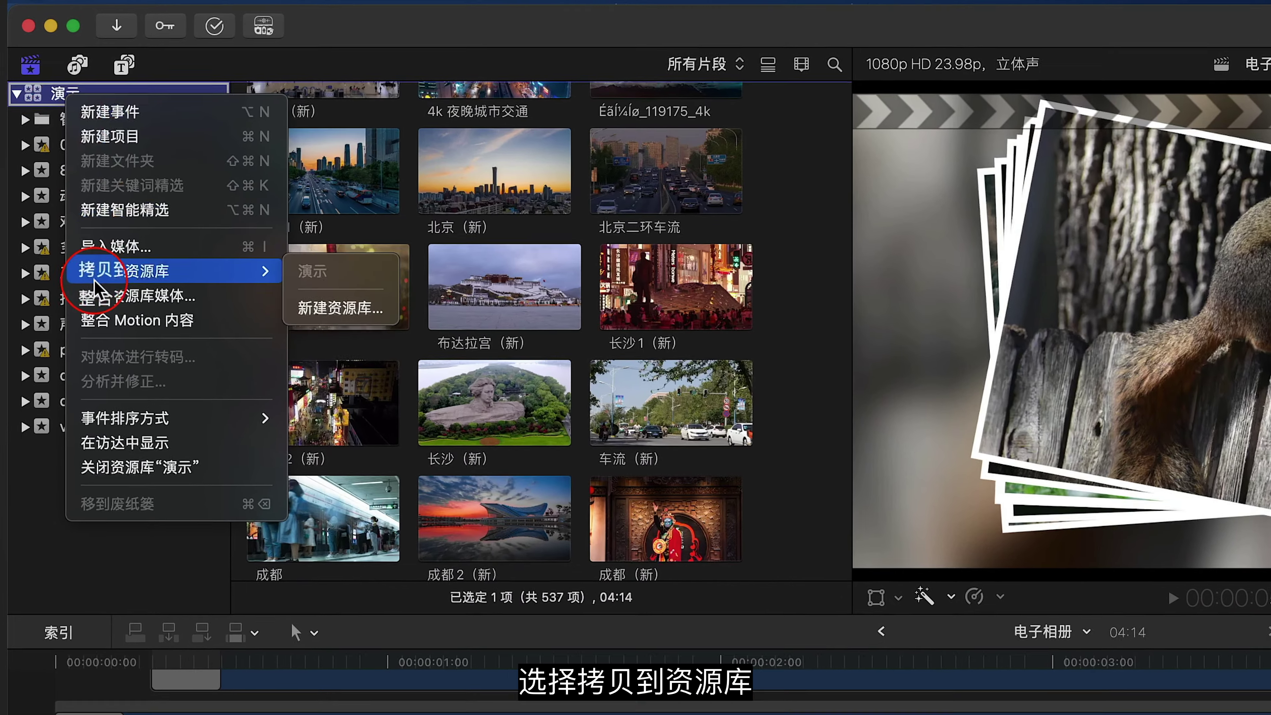
{"action": "mouse_move", "coordinate": [48, 177]}
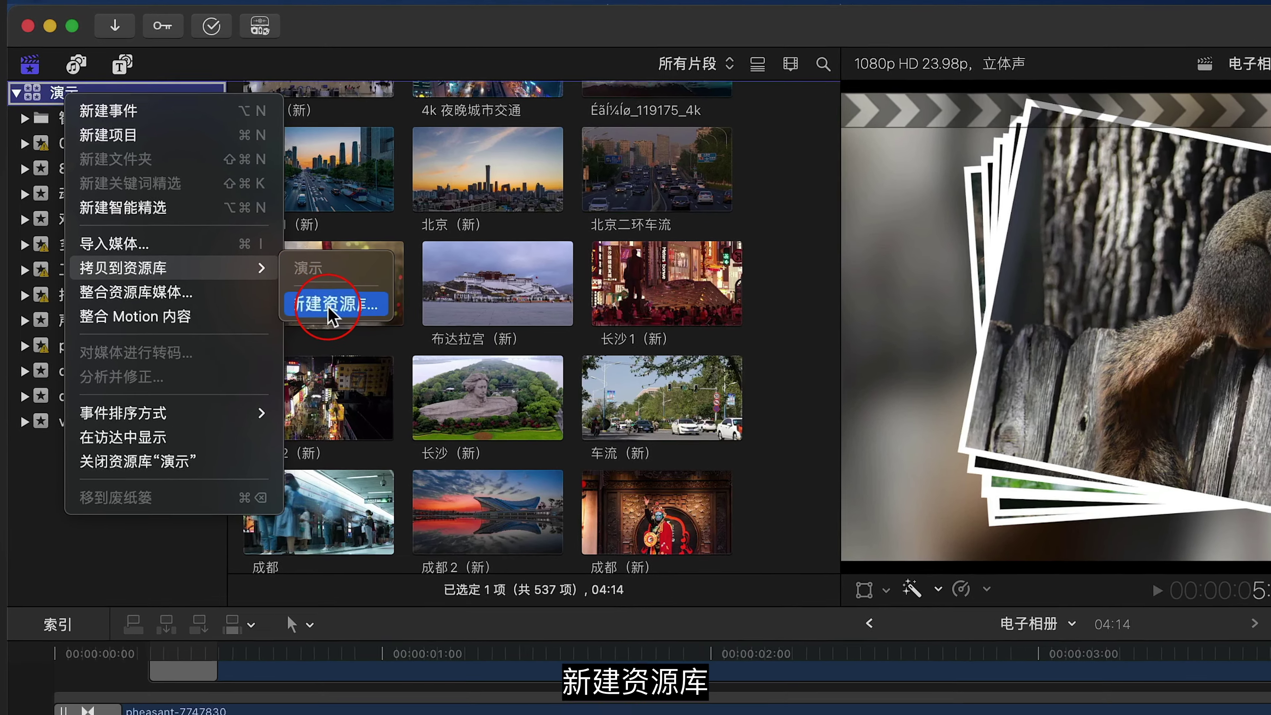
{"action": "left_click", "coordinate": [331, 315]}
{"action": "type", "text": "备份"}
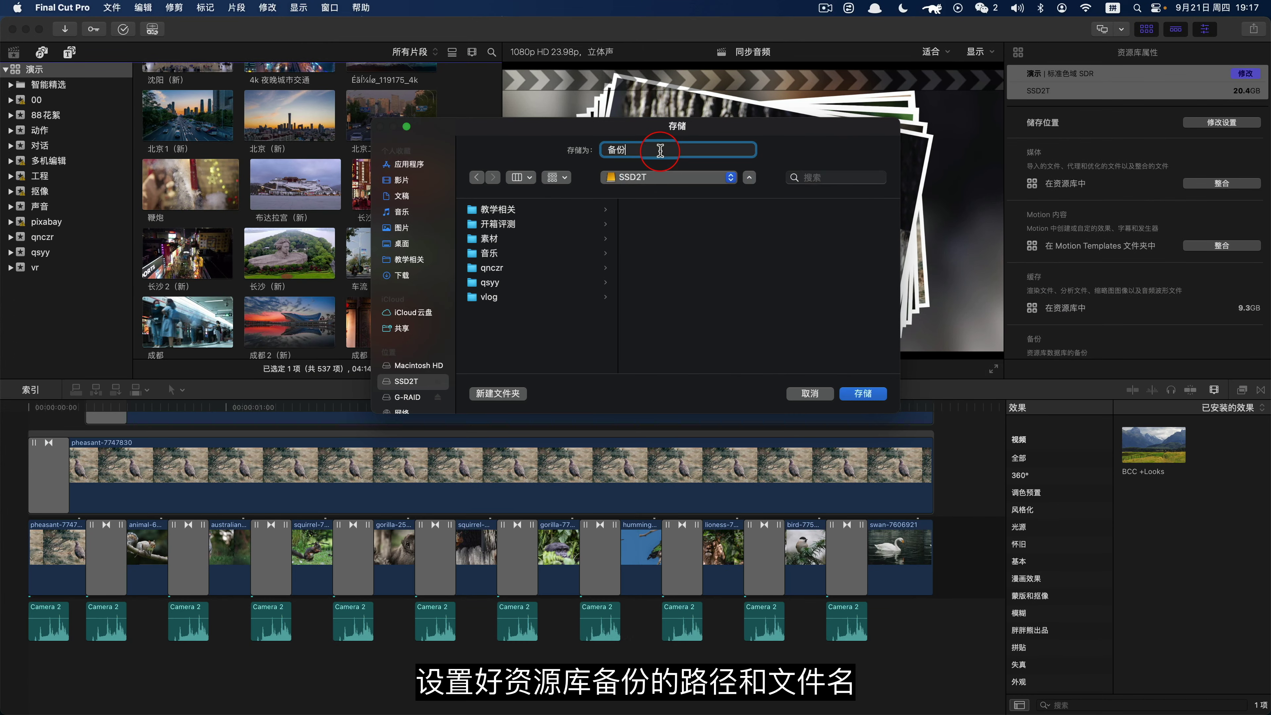
{"action": "type", "text": "演示"}
{"action": "key", "text": "Return"}
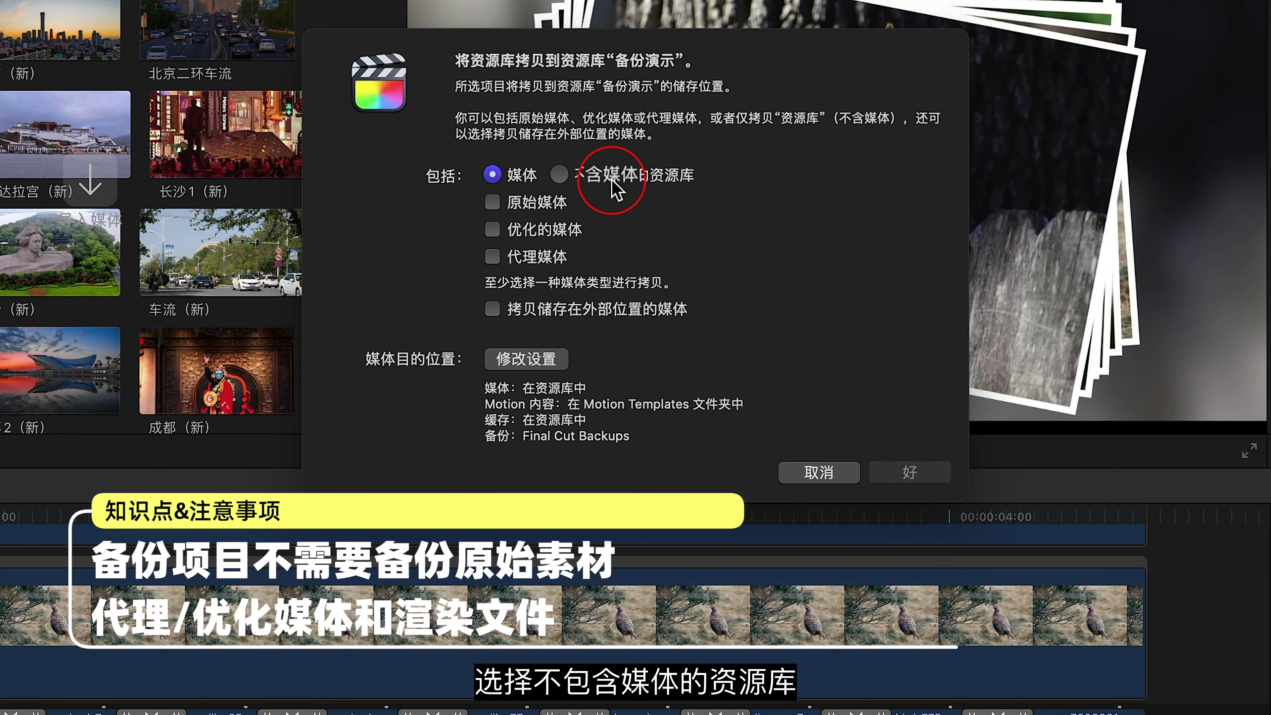
{"action": "left_click", "coordinate": [561, 176]}
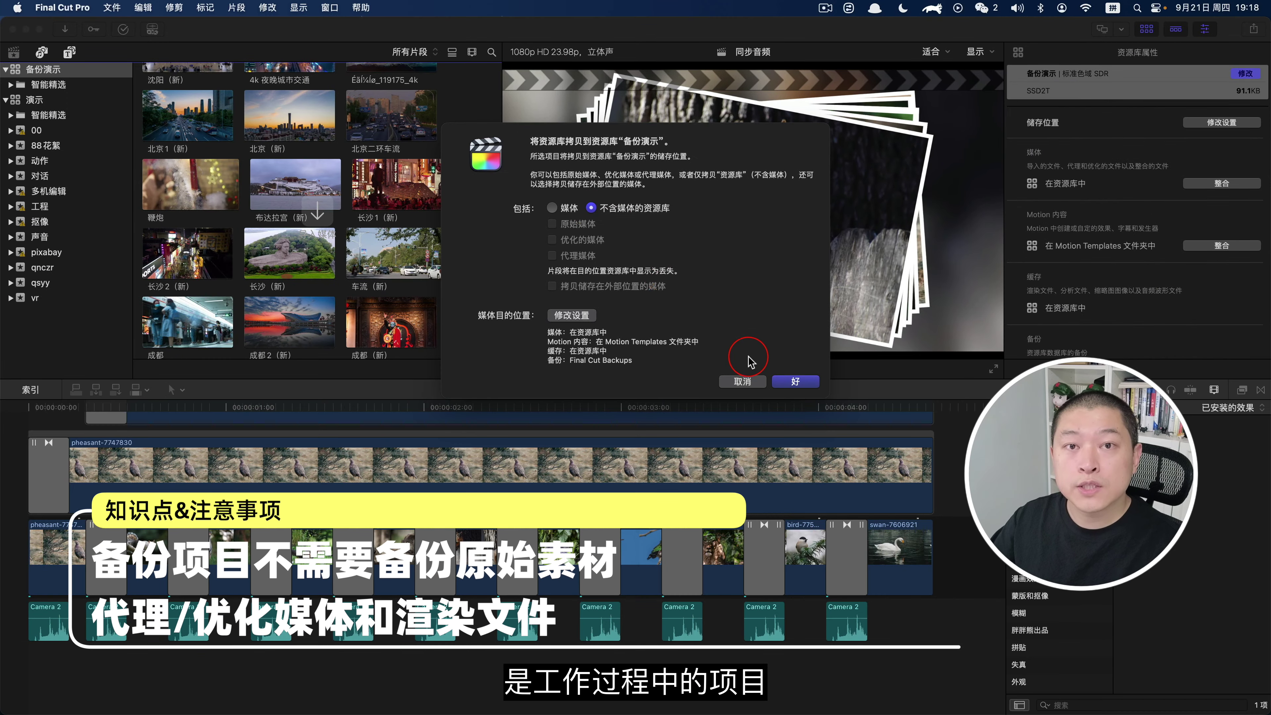
{"action": "left_click", "coordinate": [794, 383]}
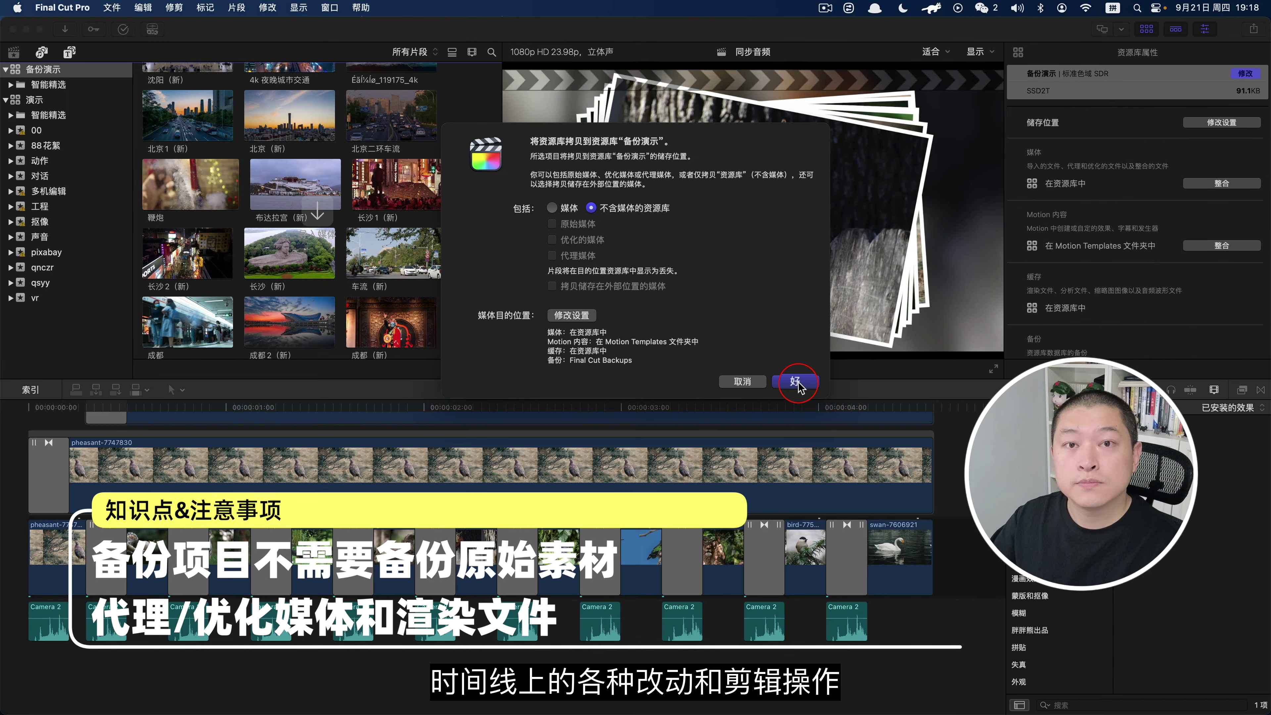
{"action": "left_click", "coordinate": [796, 382]}
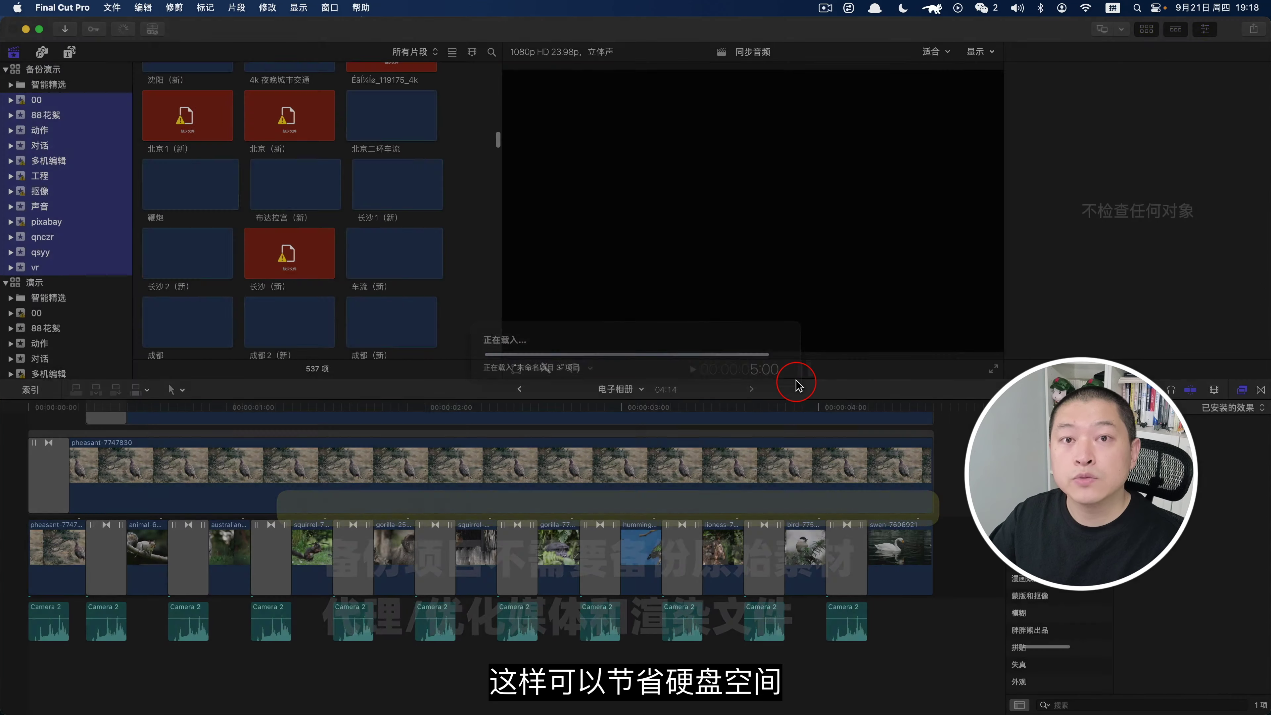
- Compare the original 演示 library's clips with the 备份演示 backup's missing-file clips
{"action": "left_click", "coordinate": [33, 285]}
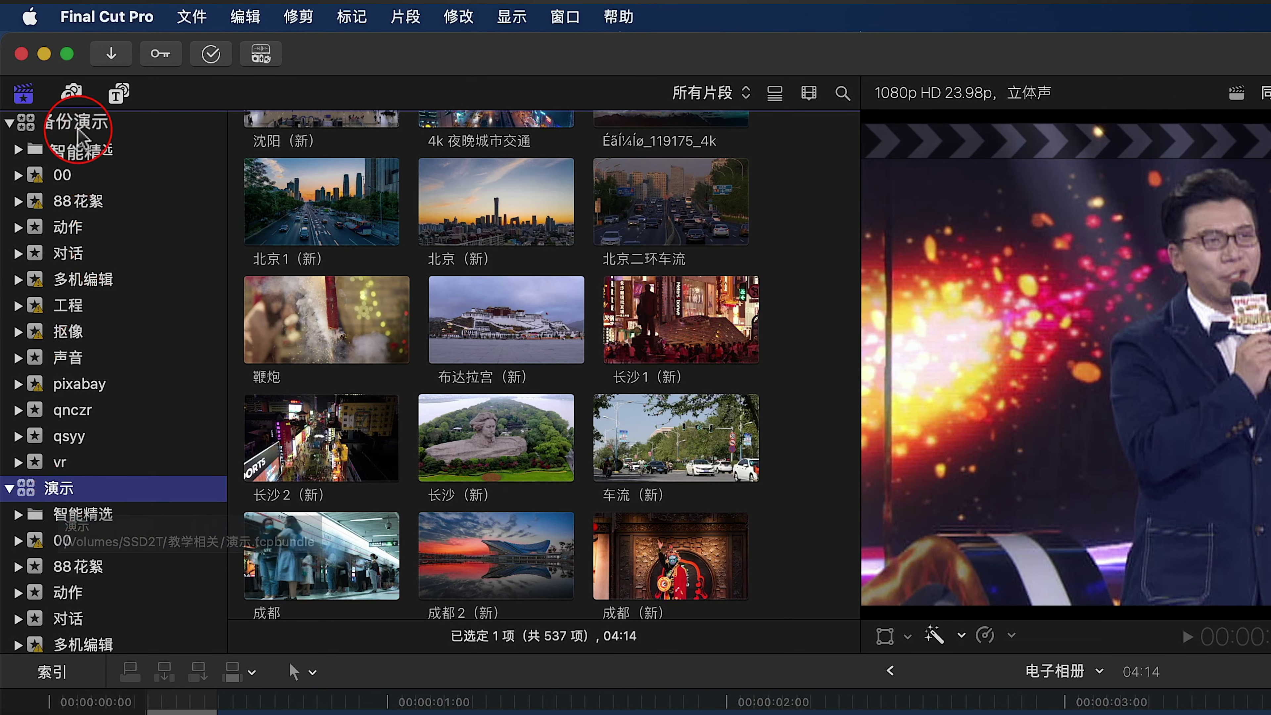
{"action": "left_click", "coordinate": [78, 129]}
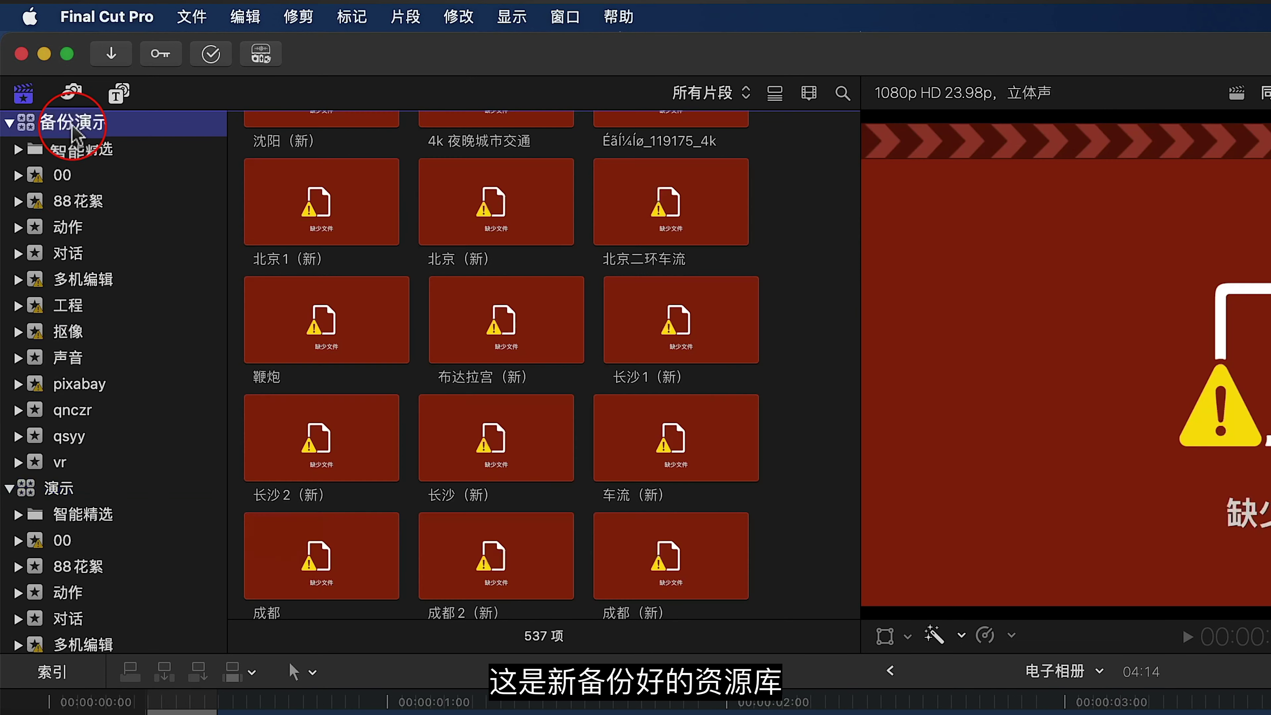
{"action": "left_click", "coordinate": [431, 266]}
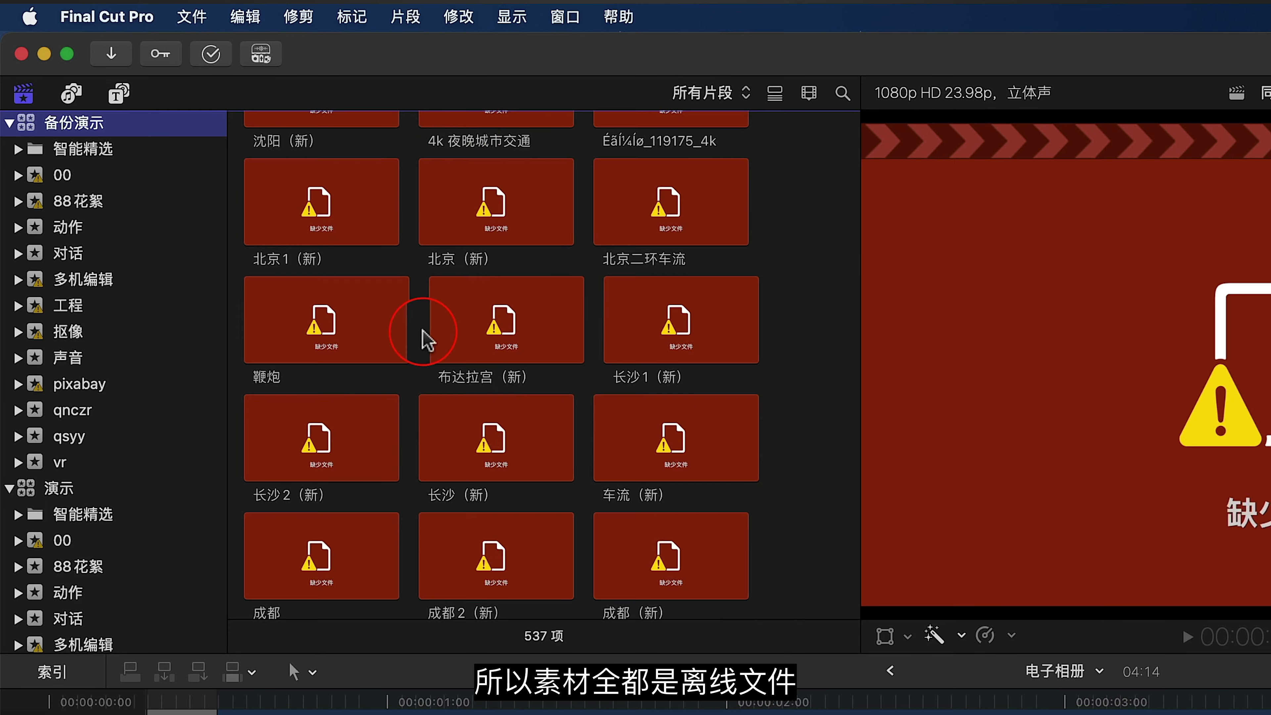
{"action": "scroll", "coordinate": [420, 335], "scroll_direction": "down", "scroll_amount": 10}
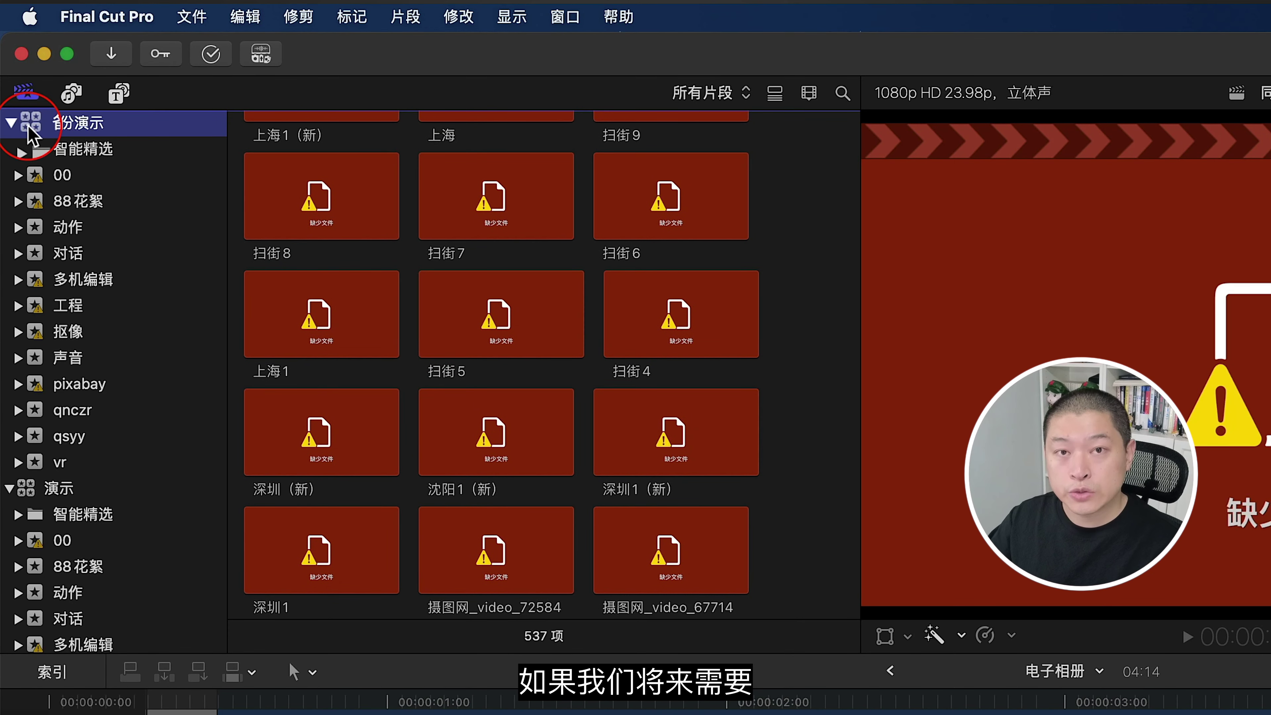
- Bring up Relink Files > Original Media for the backup library
{"action": "left_click", "coordinate": [195, 18]}
{"action": "mouse_move", "coordinate": [189, 232]}
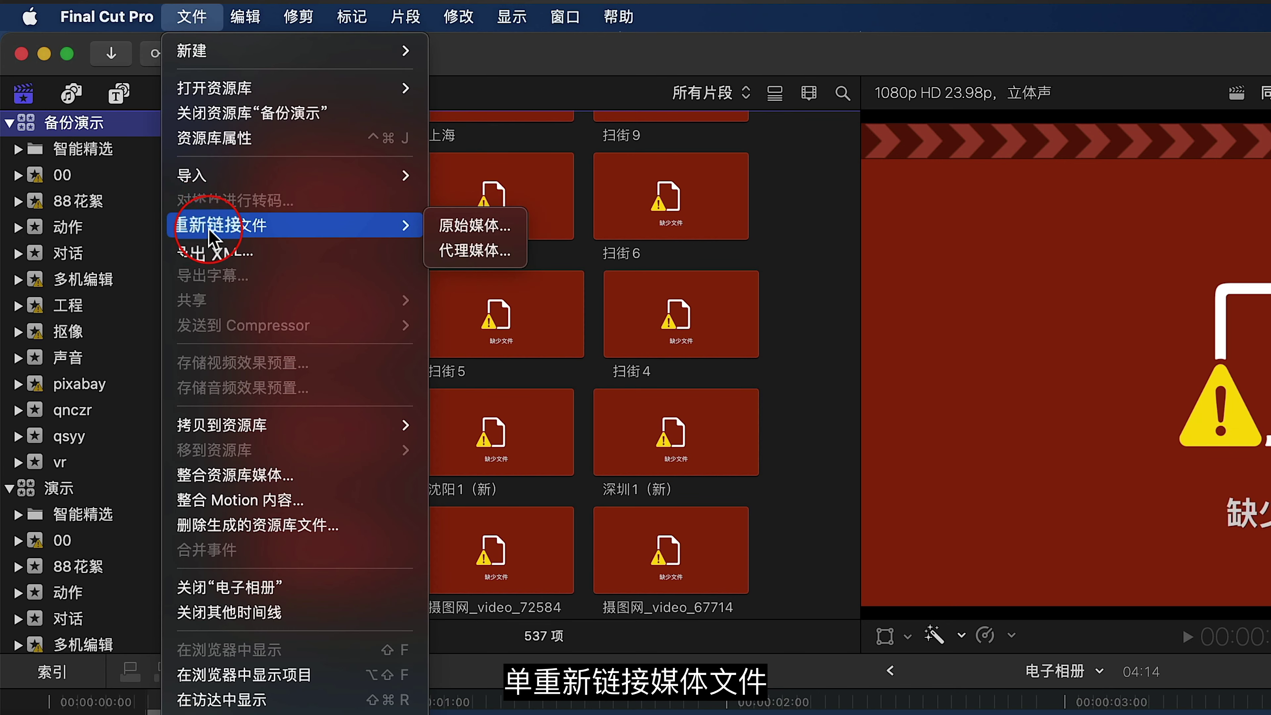
{"action": "left_click", "coordinate": [473, 228]}
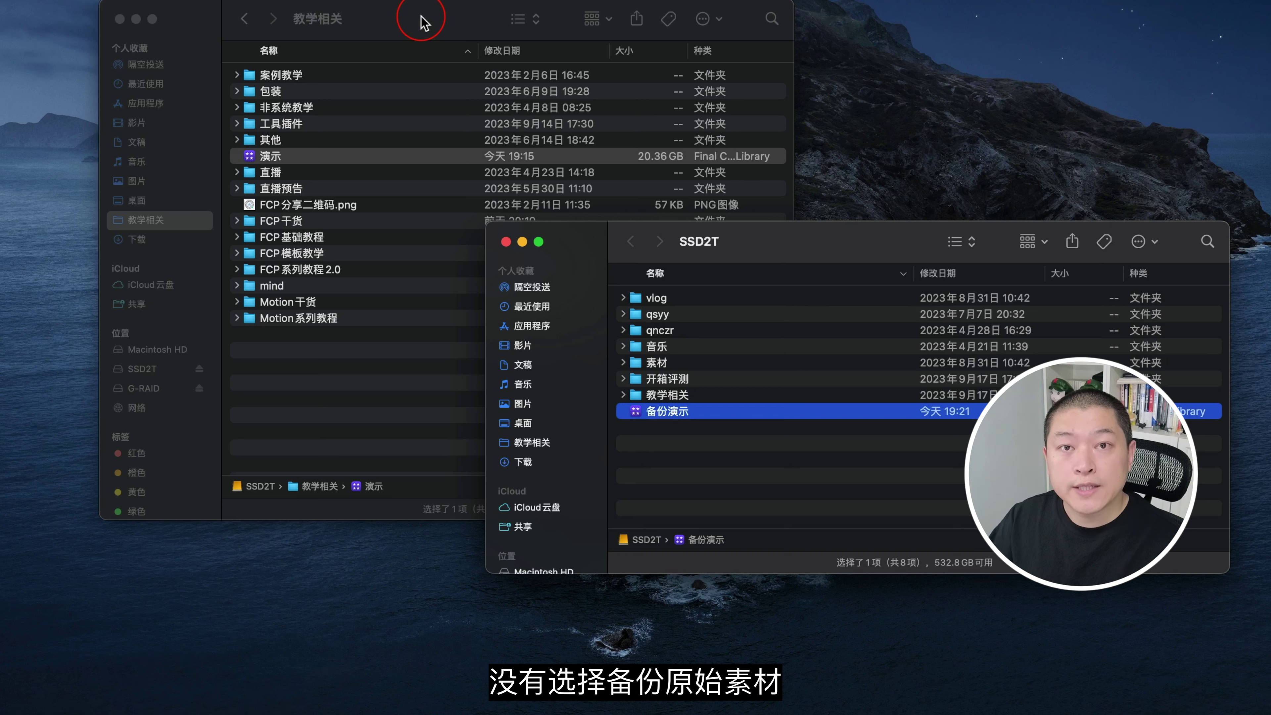
- Compare sizes in Finder: 演示 at 20.36 GB versus 备份演示 at 49.6 MB
{"action": "left_click", "coordinate": [425, 22]}
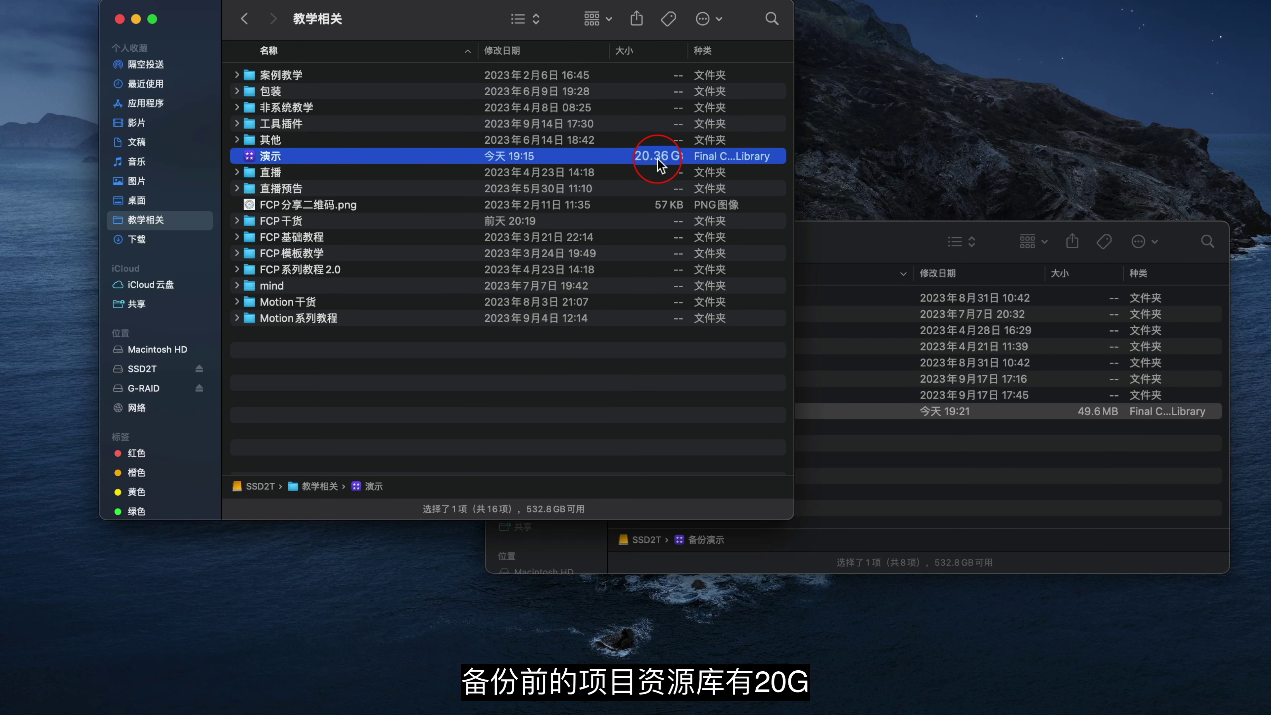
{"action": "left_click_drag", "start_coordinate": [847, 244], "coordinate": [714, 237]}
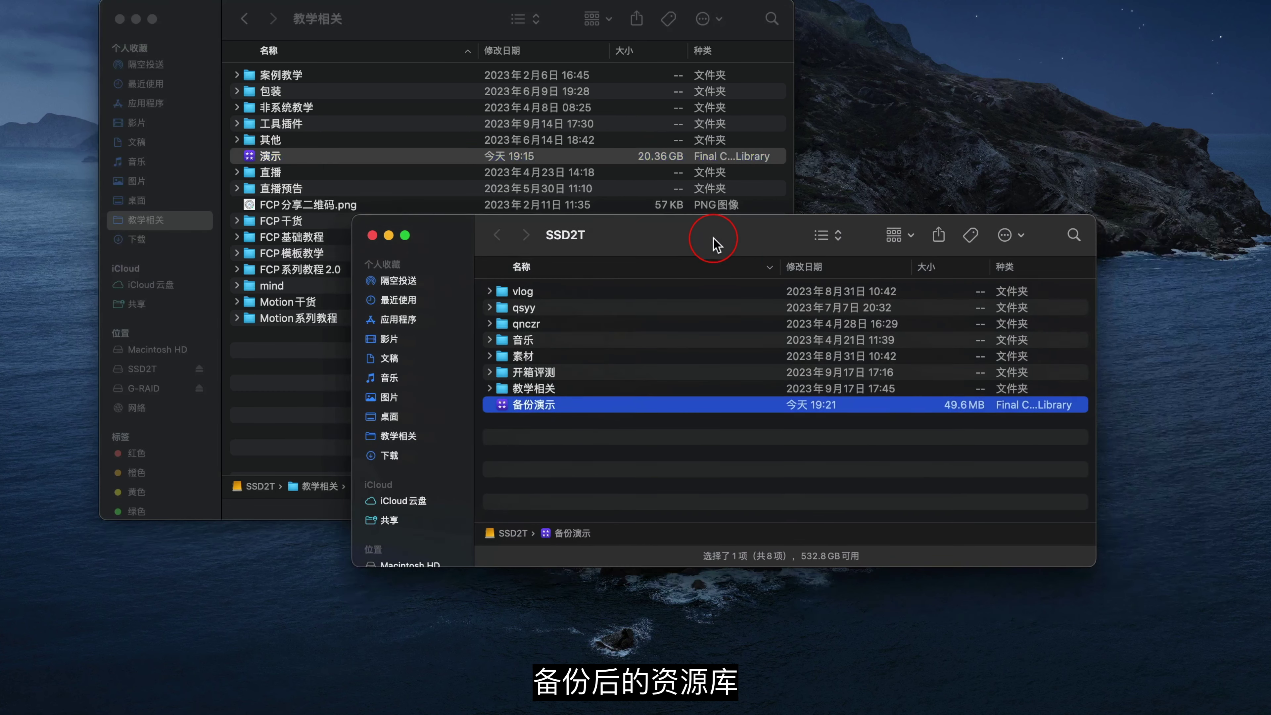